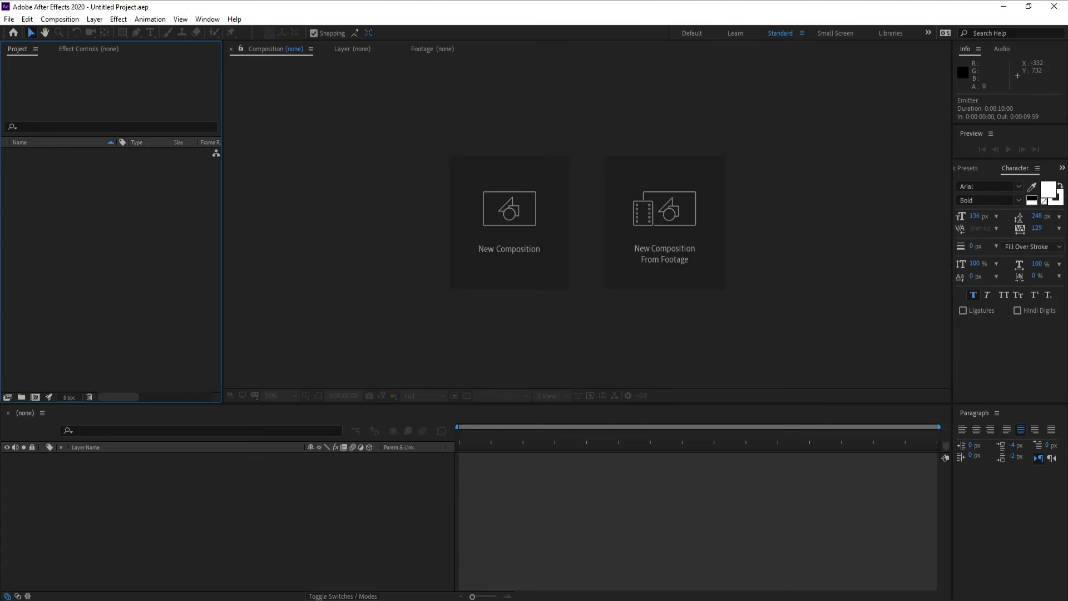
Create Comp 1 with the default composition settings.
{"action": "left_click", "coordinate": [60, 19]}
{"action": "left_click", "coordinate": [72, 31]}
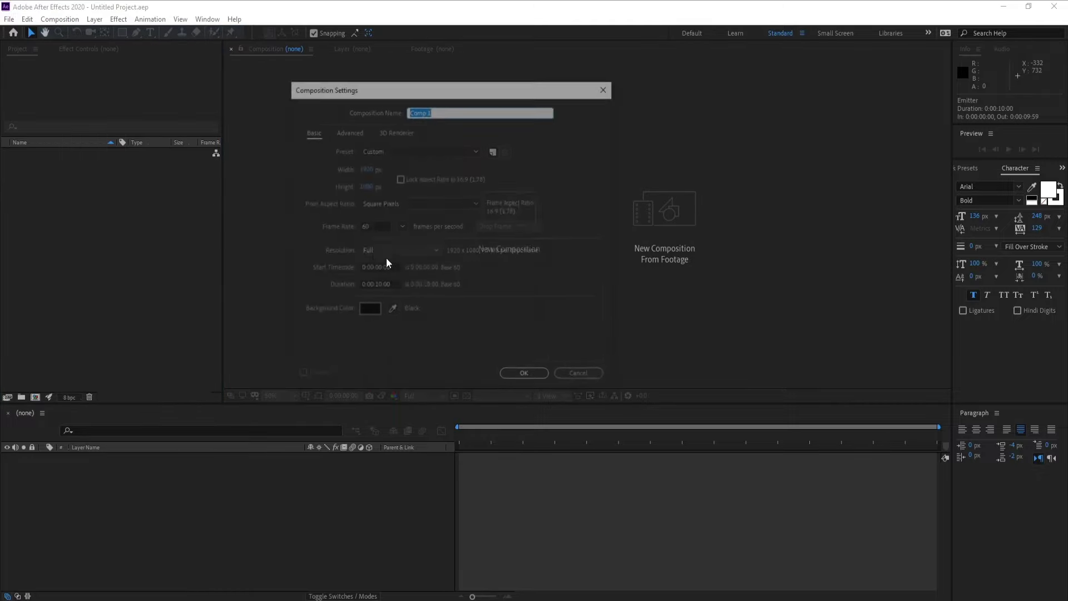
{"action": "key", "text": "Return"}
Add a black full-frame solid named Particular, discarding an accidental empty text layer.
{"action": "left_click", "coordinate": [94, 19]}
{"action": "mouse_move", "coordinate": [115, 38]}
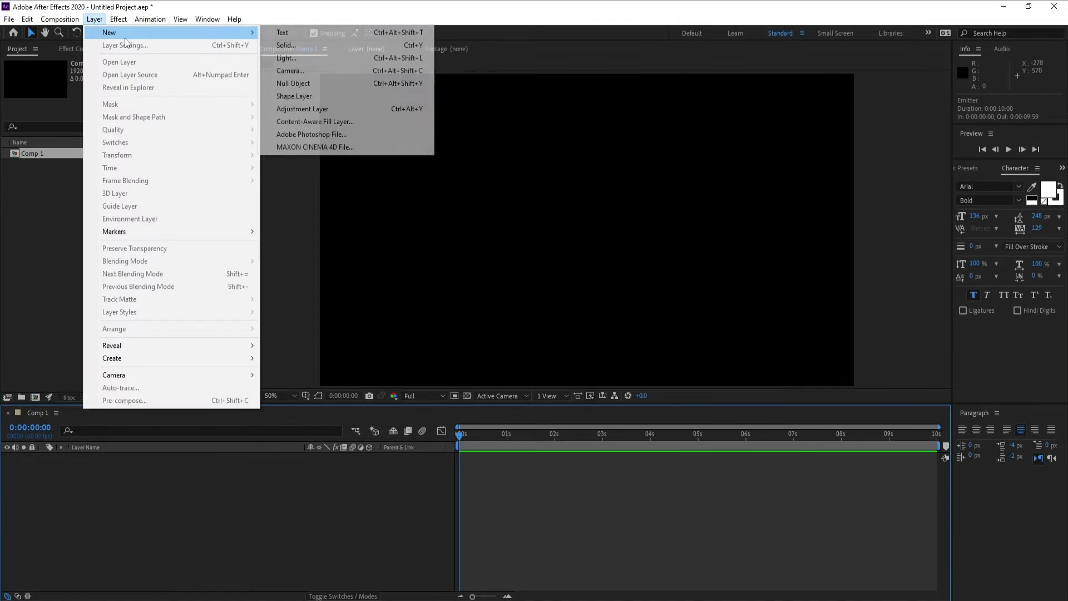
{"action": "left_click", "coordinate": [285, 34]}
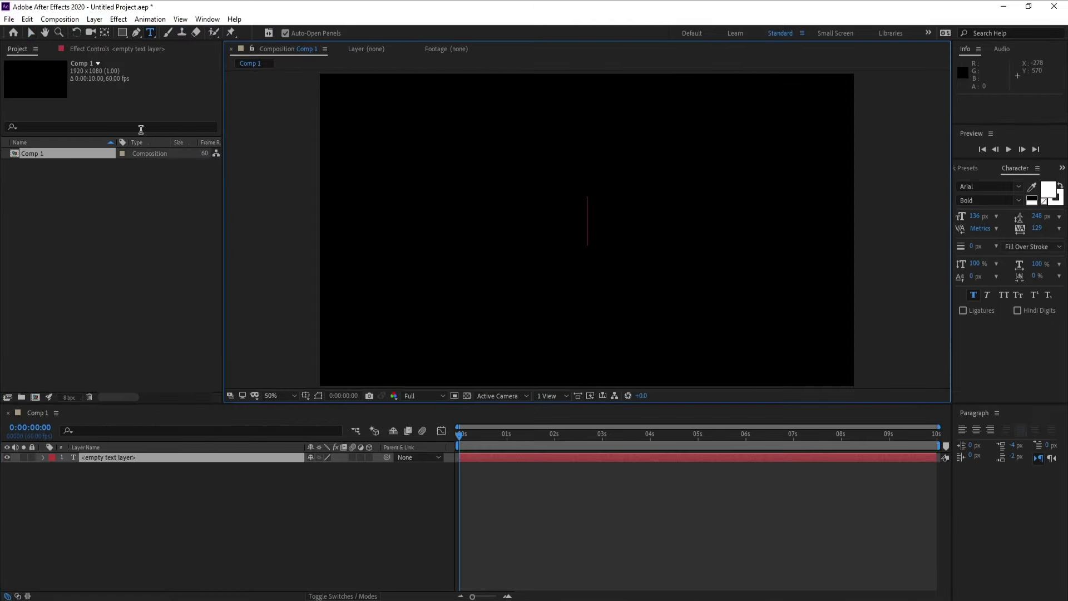
{"action": "key", "text": "Escape"}
{"action": "left_click", "coordinate": [94, 19]}
{"action": "mouse_move", "coordinate": [111, 33]}
{"action": "left_click", "coordinate": [278, 45]}
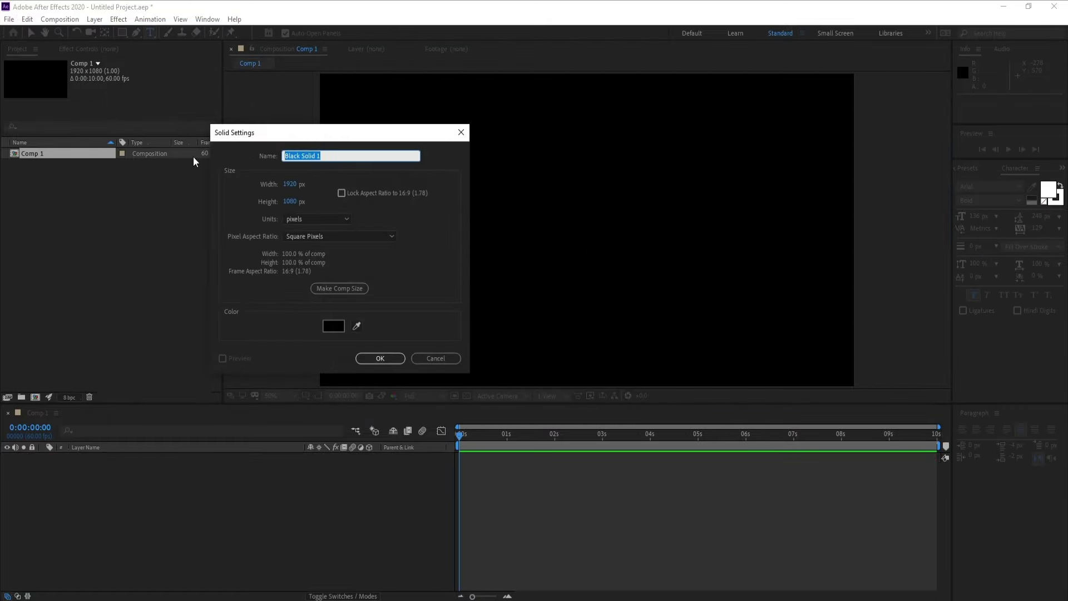
{"action": "type", "text": "Particular"}
{"action": "key", "text": "Return"}
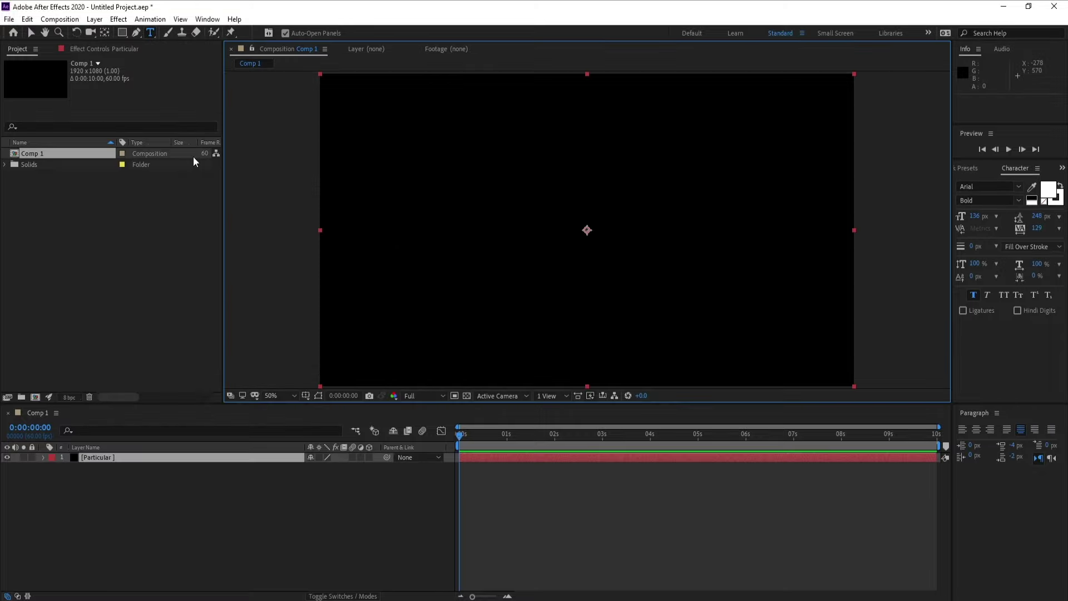
Apply RG Trapcode Particular to the Particular solid and scrub the timeline to preview.
{"action": "left_click", "coordinate": [119, 19]}
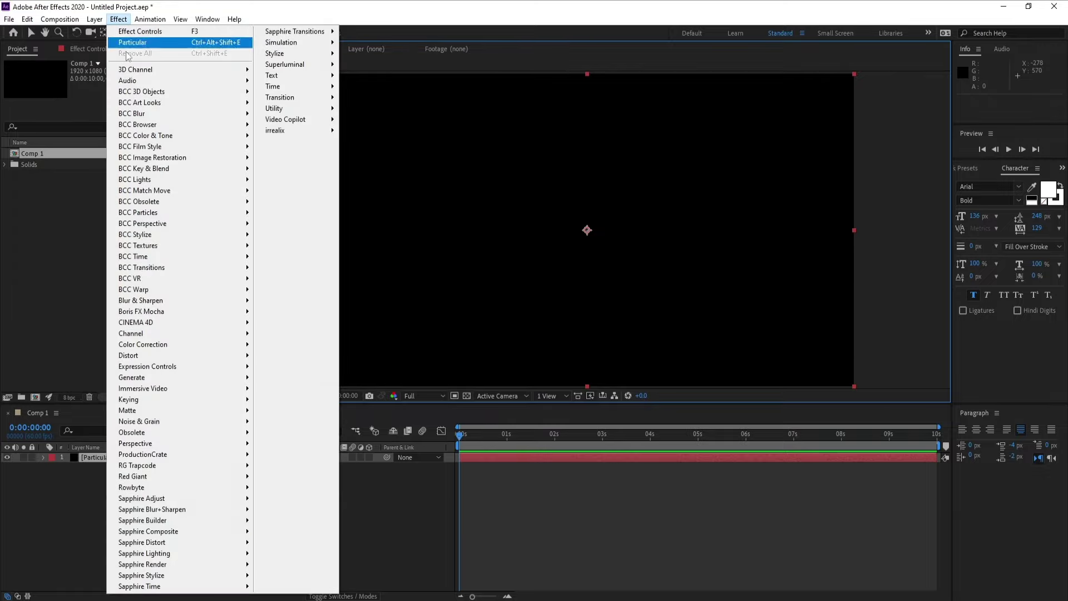
{"action": "mouse_move", "coordinate": [167, 465]}
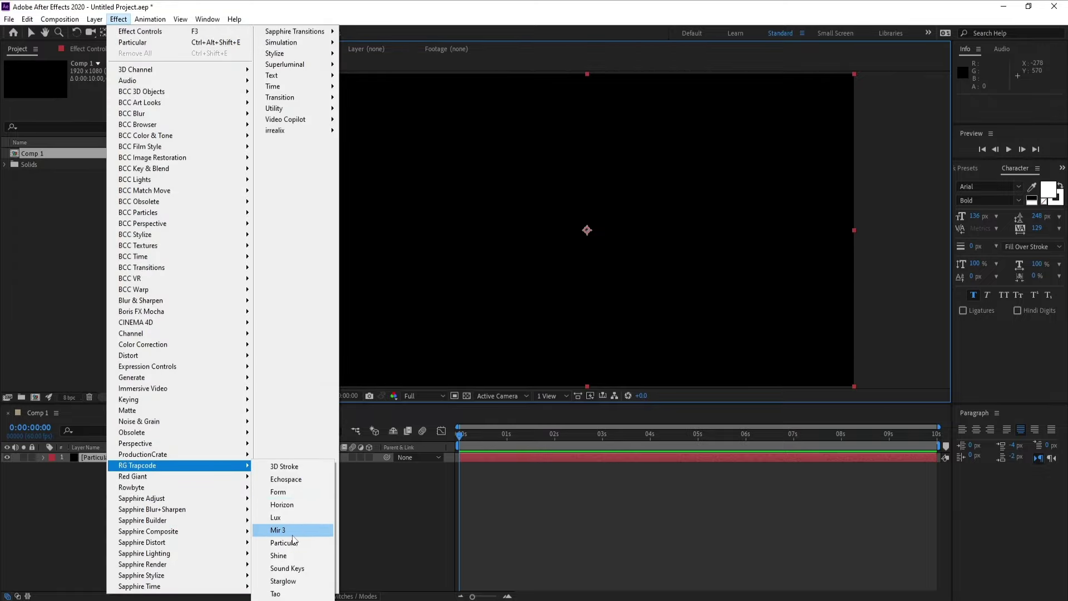
{"action": "left_click", "coordinate": [284, 542]}
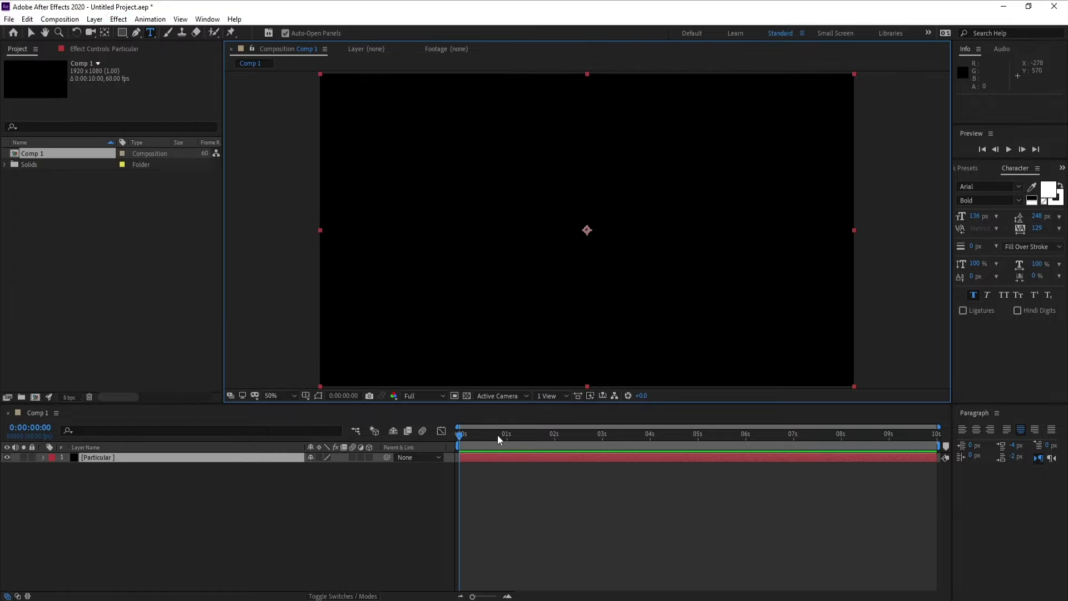
{"action": "left_click_drag", "start_coordinate": [492, 435], "coordinate": [325, 445]}
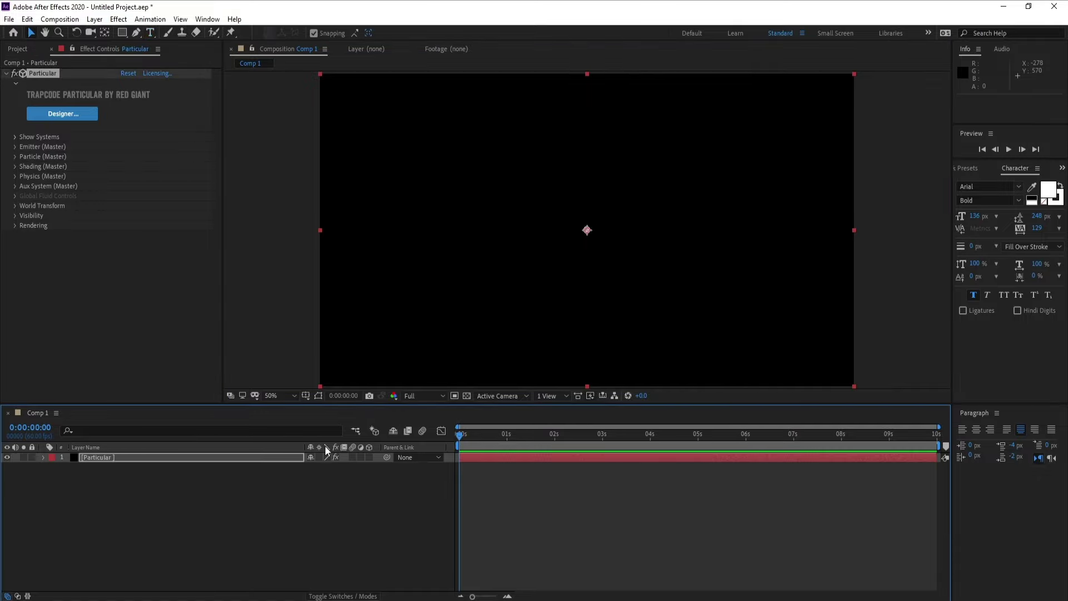
{"action": "left_click", "coordinate": [96, 20]}
Add a light layer named Emitter above the Particular solid.
{"action": "mouse_move", "coordinate": [116, 33]}
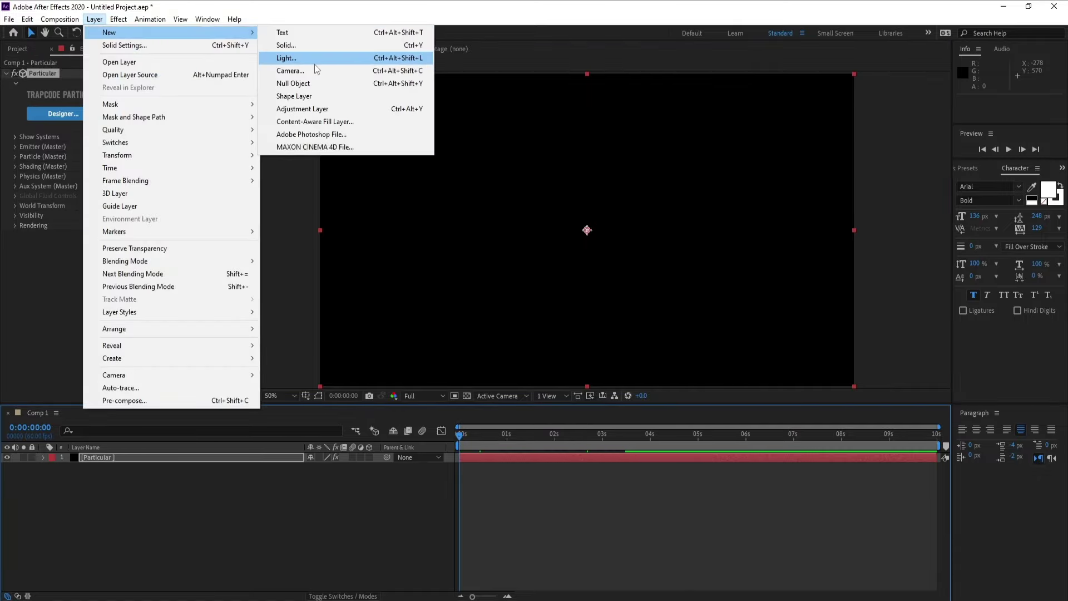
{"action": "left_click", "coordinate": [315, 62]}
{"action": "type", "text": "Emitter"}
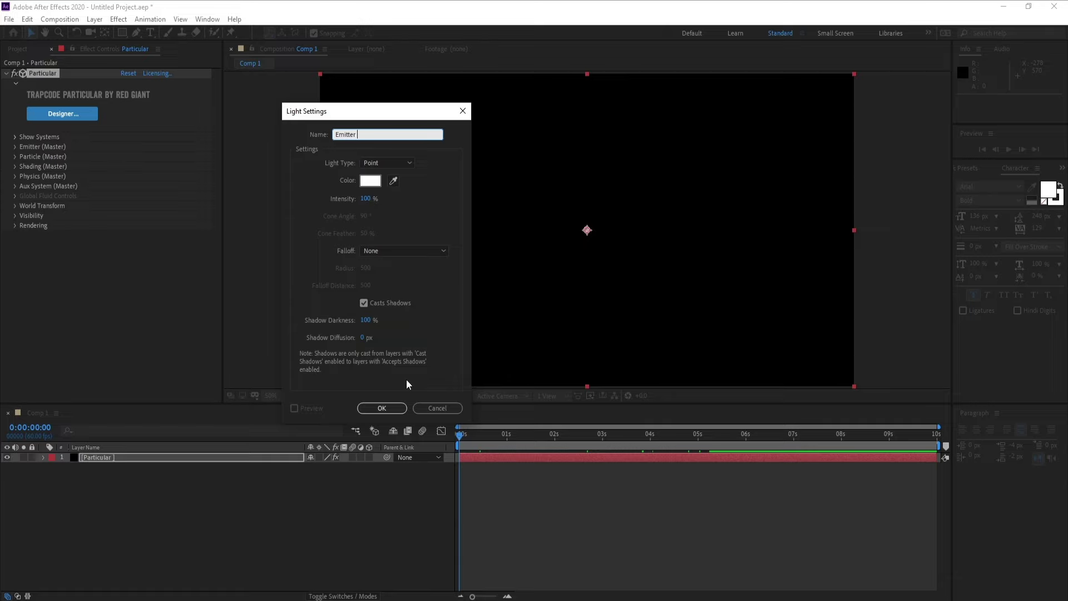
{"action": "left_click", "coordinate": [384, 408]}
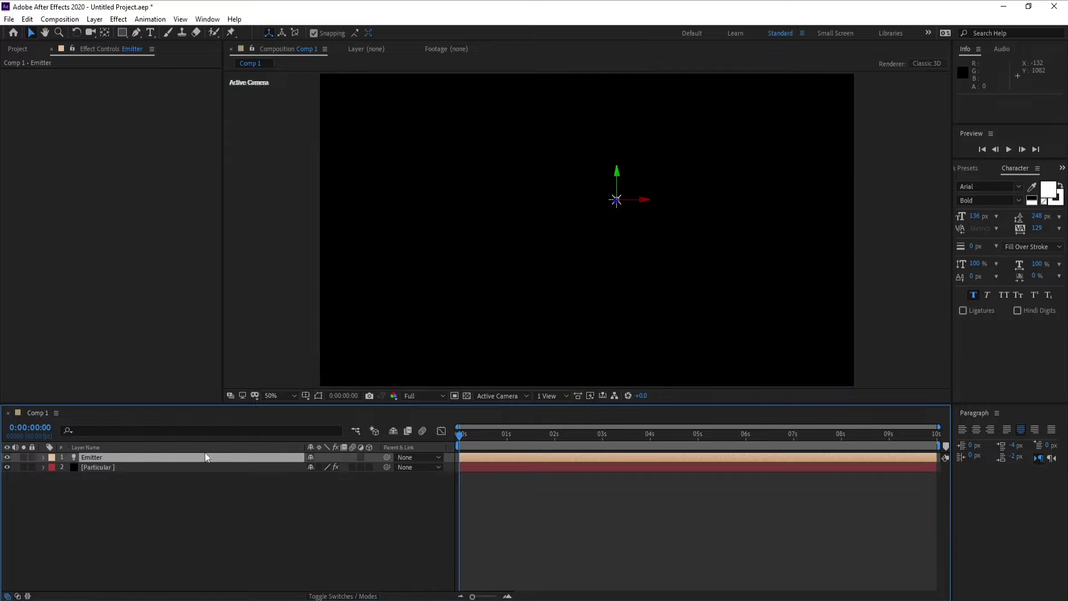
{"action": "left_click", "coordinate": [109, 467]}
Reveal the Position properties of both the Particular and Emitter layers.
{"action": "key", "text": "p"}
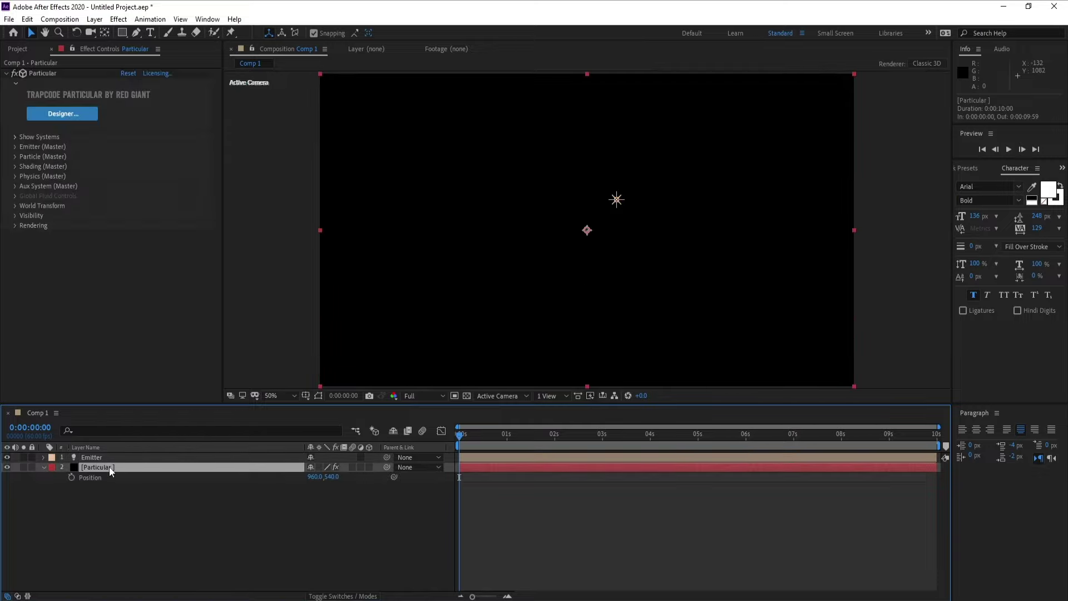
{"action": "left_click", "coordinate": [105, 458]}
{"action": "key", "text": "p"}
{"action": "left_click", "coordinate": [103, 477]}
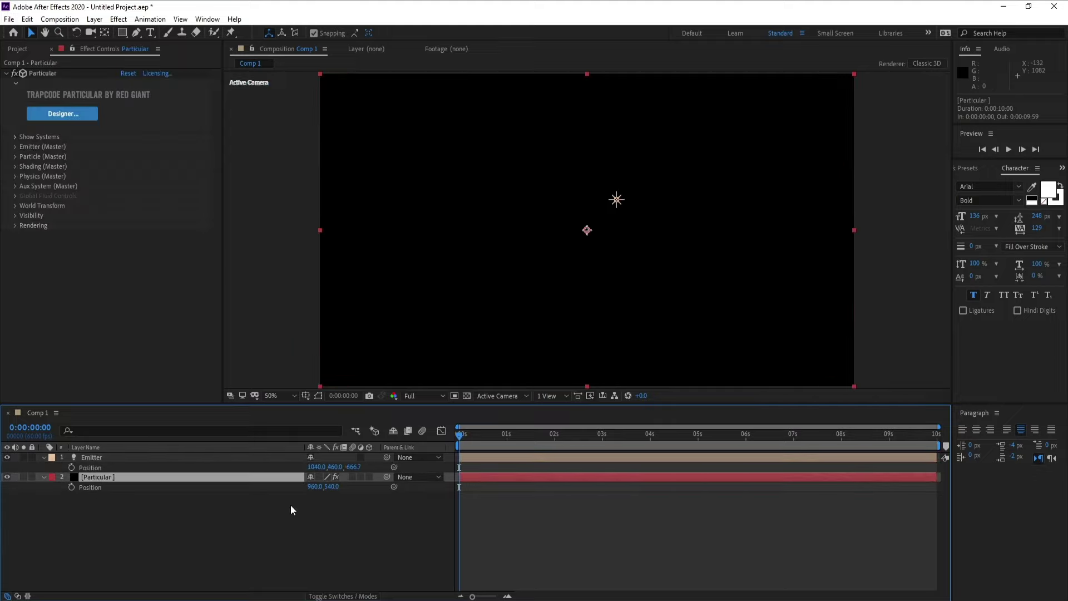
{"action": "left_click", "coordinate": [321, 487]}
Set the Emitter light's Position X to 960 and Y to 540.
{"action": "key", "text": "Tab"}
{"action": "key", "text": "Tab"}
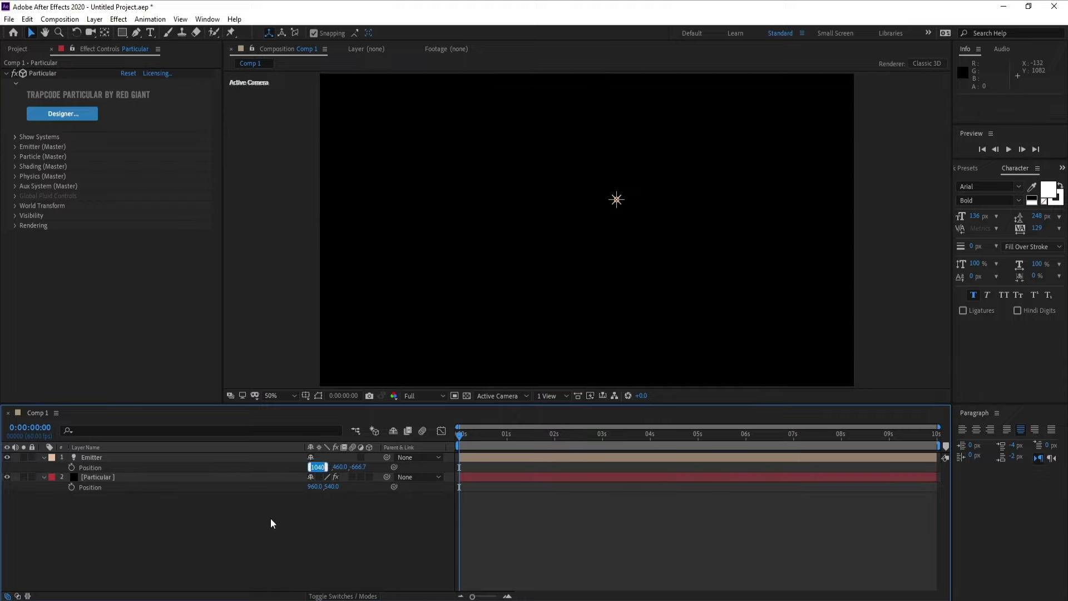
{"action": "type", "text": "960"}
{"action": "key", "text": "Return"}
{"action": "key", "text": "Tab"}
{"action": "type", "text": "540"}
{"action": "left_click", "coordinate": [327, 519]}
Set the Emitter light's Position Z to 0.
{"action": "left_click", "coordinate": [316, 483]}
{"action": "left_click", "coordinate": [357, 497]}
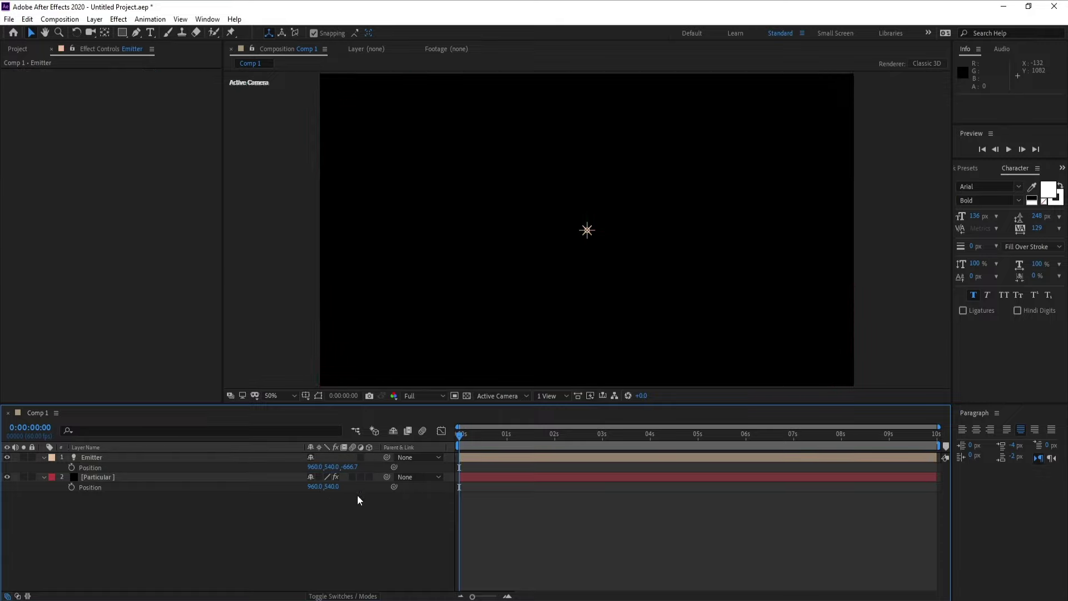
{"action": "left_click", "coordinate": [352, 467]}
{"action": "type", "text": "0"}
{"action": "key", "text": "Return"}
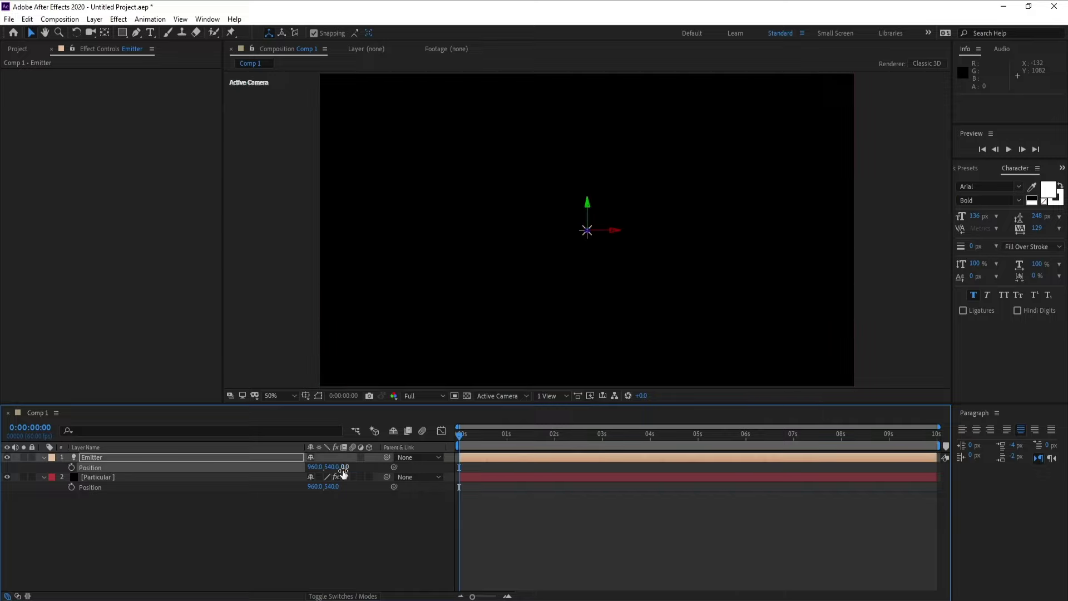
{"action": "left_click", "coordinate": [141, 460]}
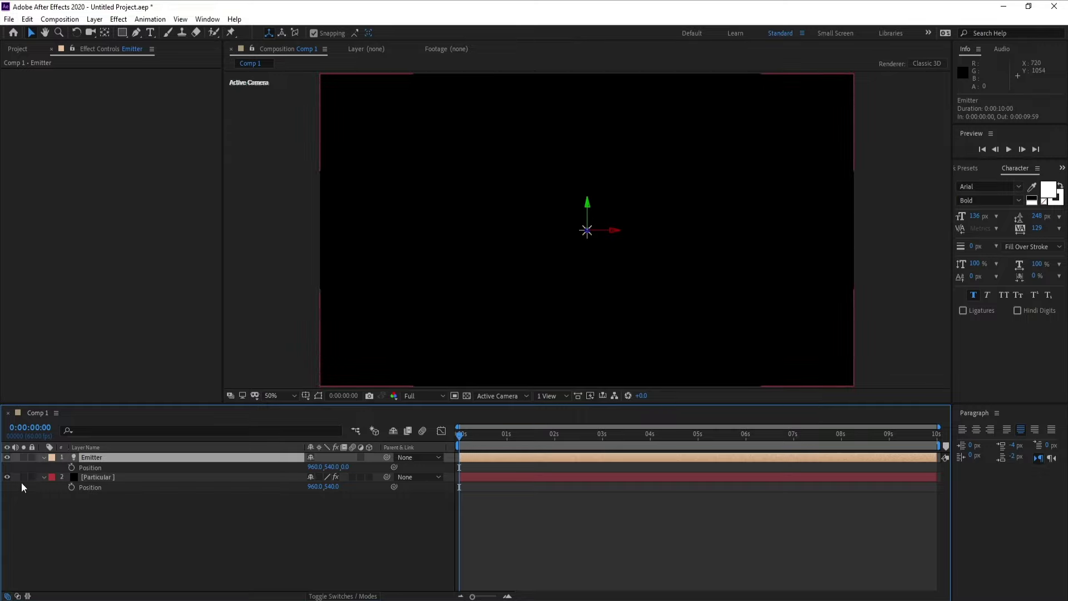
Add Null 1 and pick-whip the Emitter light's parent to it.
{"action": "left_click", "coordinate": [95, 19]}
{"action": "mouse_move", "coordinate": [104, 33]}
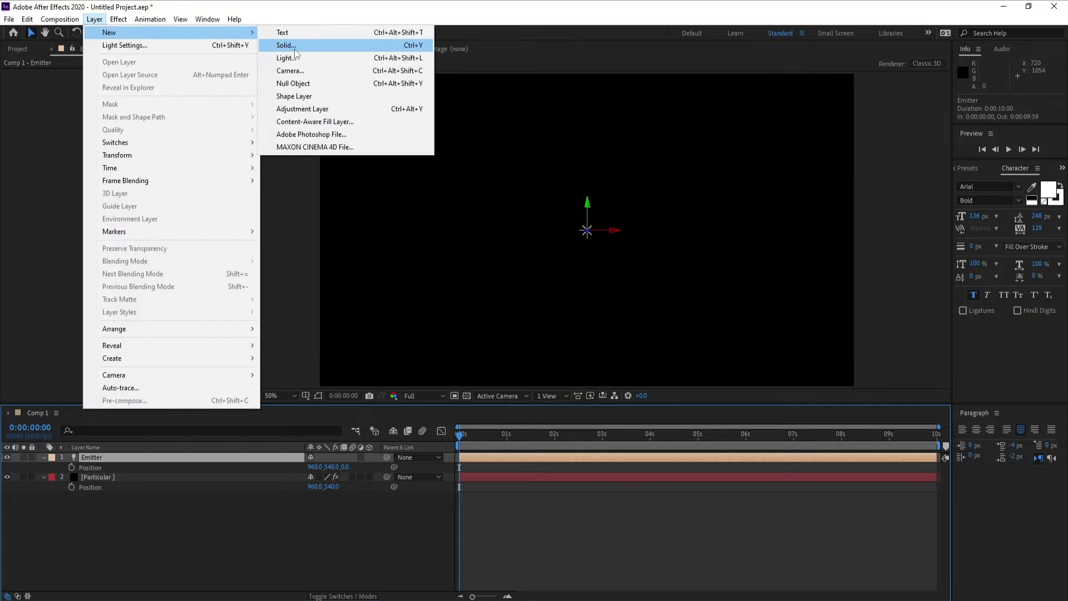
{"action": "left_click", "coordinate": [301, 85]}
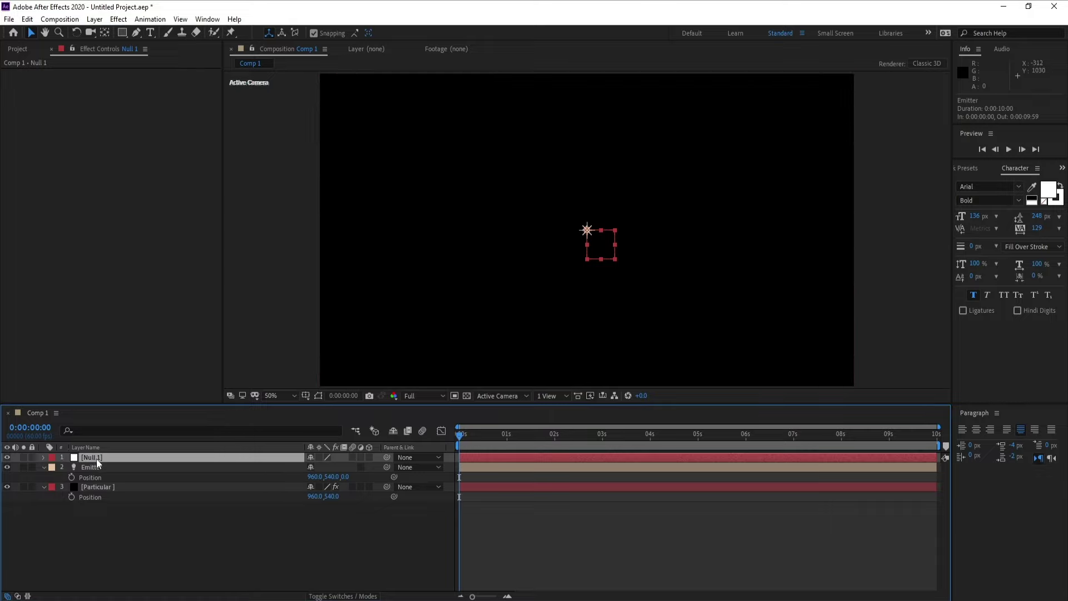
{"action": "left_click_drag", "start_coordinate": [386, 467], "coordinate": [75, 456]}
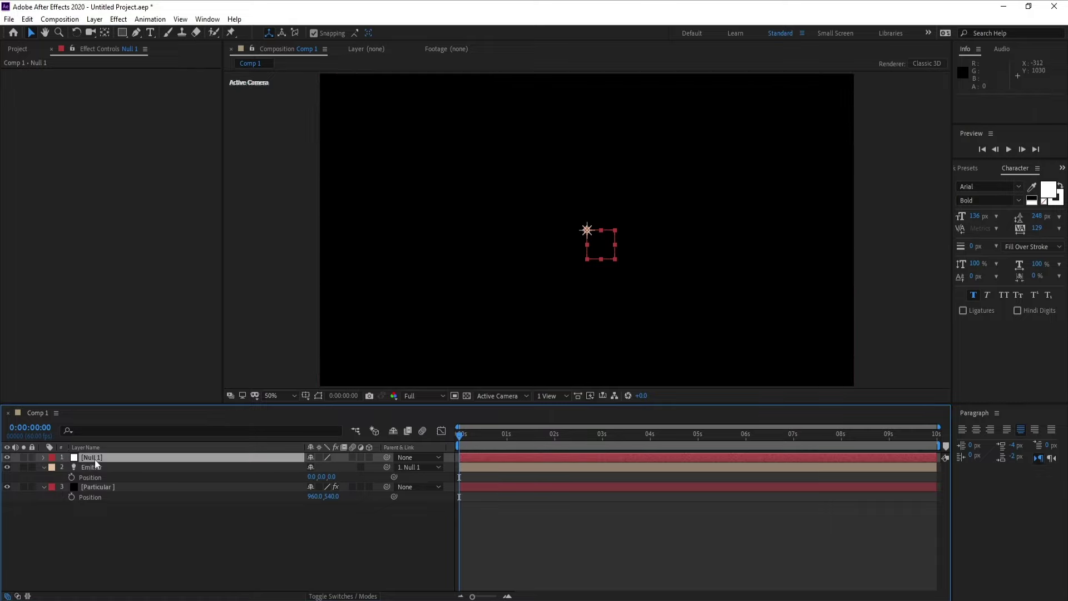
{"action": "left_click", "coordinate": [102, 487]}
{"action": "left_click", "coordinate": [43, 486]}
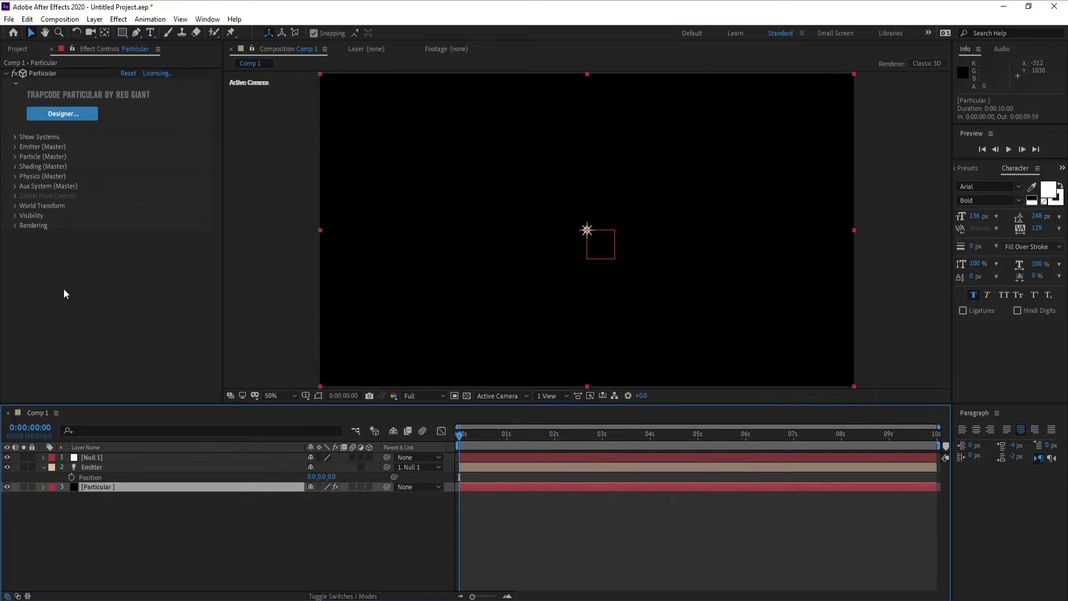
Set Particular's Emitter Type to Light(s), Emitter Size 0 and Velocity 20, then scrub to preview.
{"action": "left_click", "coordinate": [16, 148]}
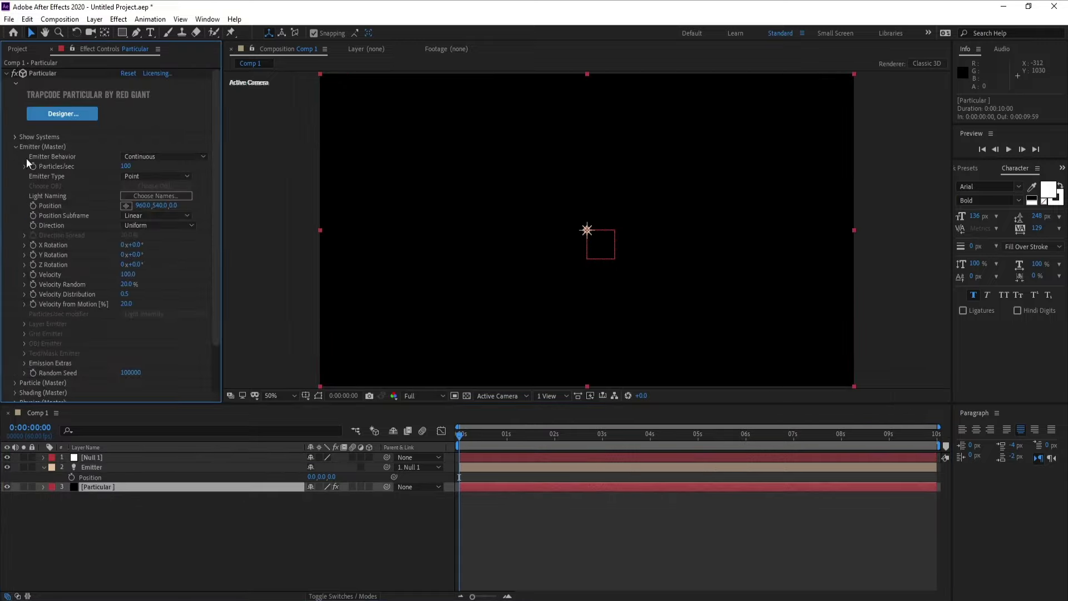
{"action": "left_click", "coordinate": [133, 176]}
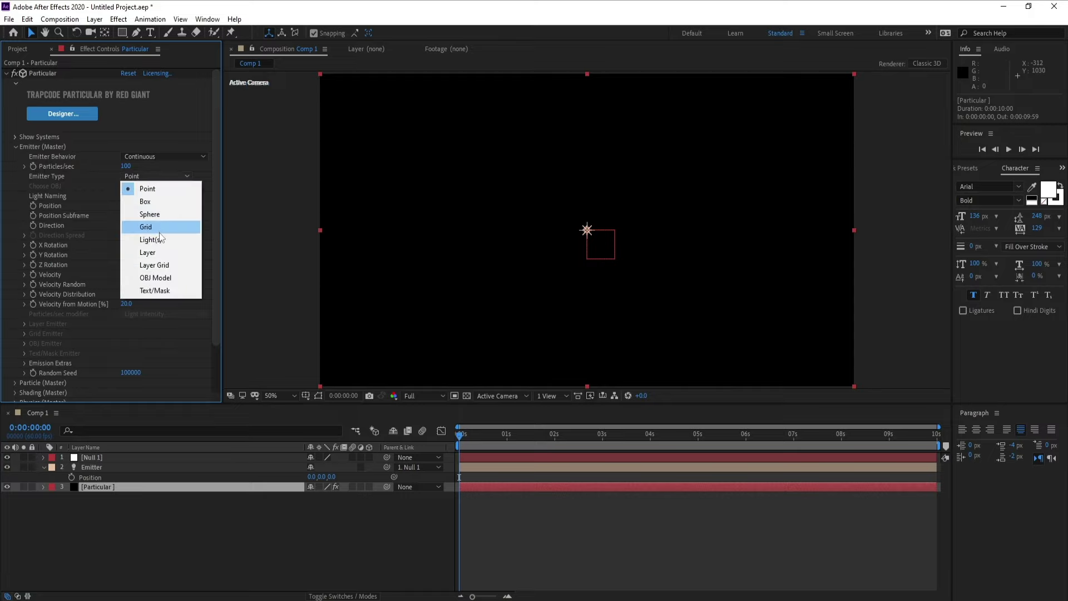
{"action": "left_click", "coordinate": [160, 240]}
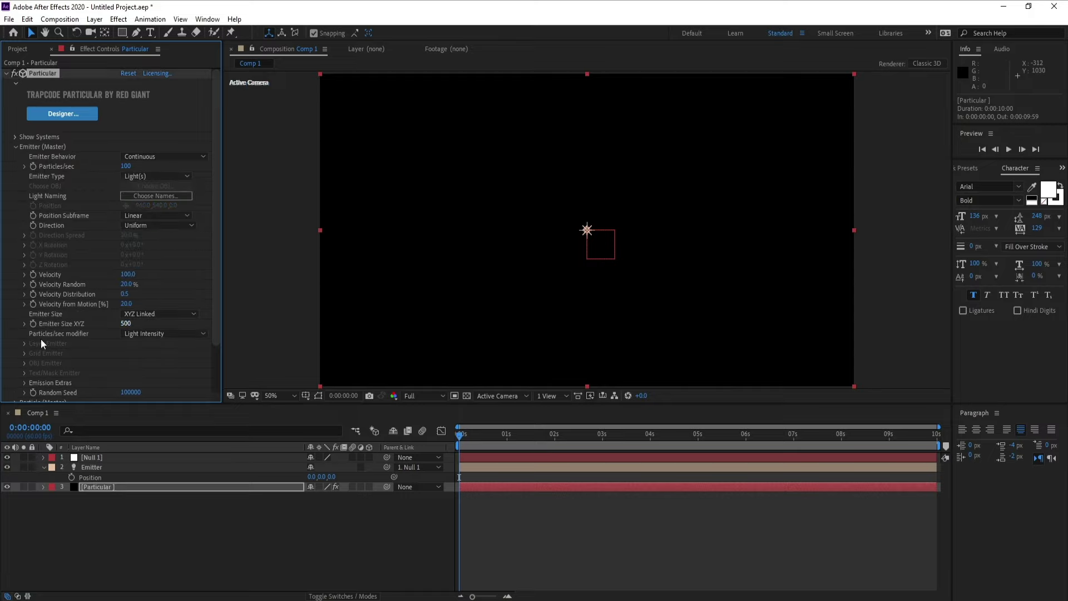
{"action": "left_click", "coordinate": [126, 323]}
{"action": "type", "text": "0"}
{"action": "left_click", "coordinate": [128, 275]}
{"action": "type", "text": "2"}
{"action": "key", "text": "Return"}
{"action": "left_click", "coordinate": [549, 436]}
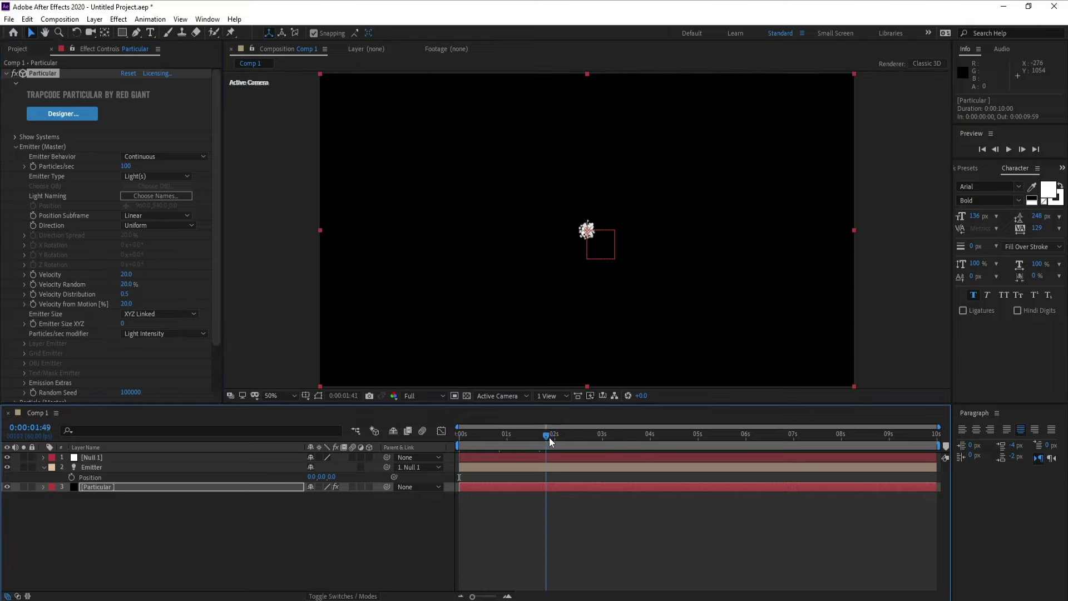
{"action": "left_click_drag", "start_coordinate": [549, 437], "coordinate": [385, 459]}
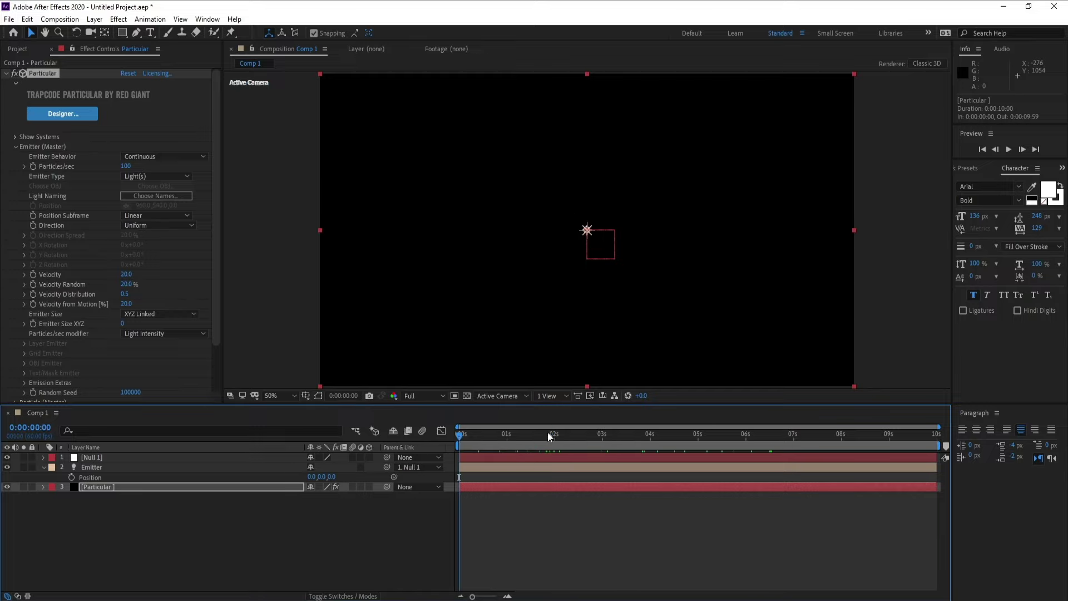
Switch to the Top view, make Null 1 3D, and keyframe Emitter Position at 0 s.
{"action": "left_click", "coordinate": [515, 398]}
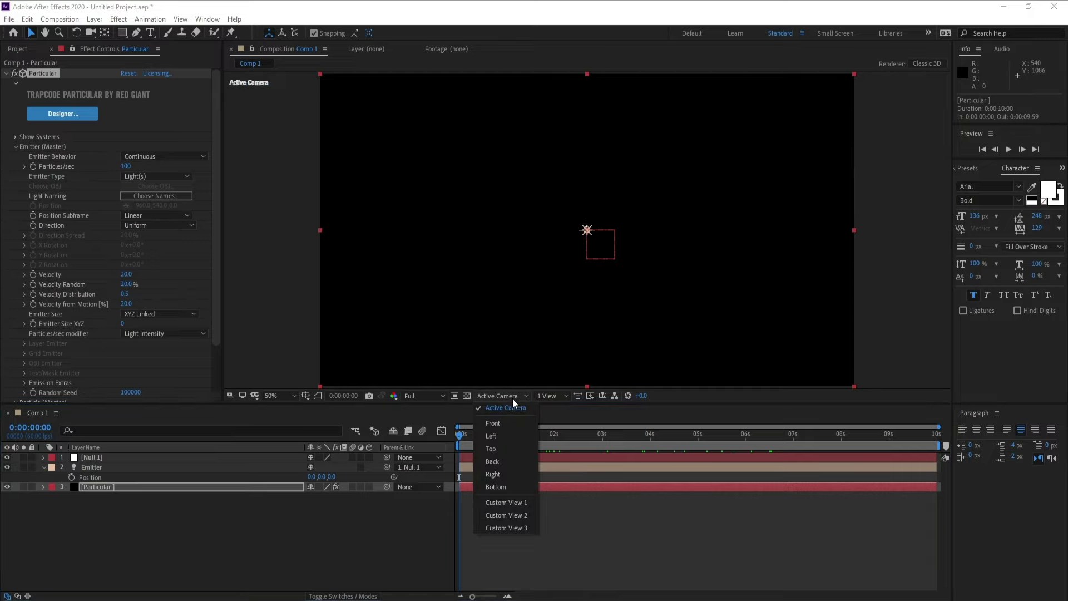
{"action": "left_click", "coordinate": [509, 446]}
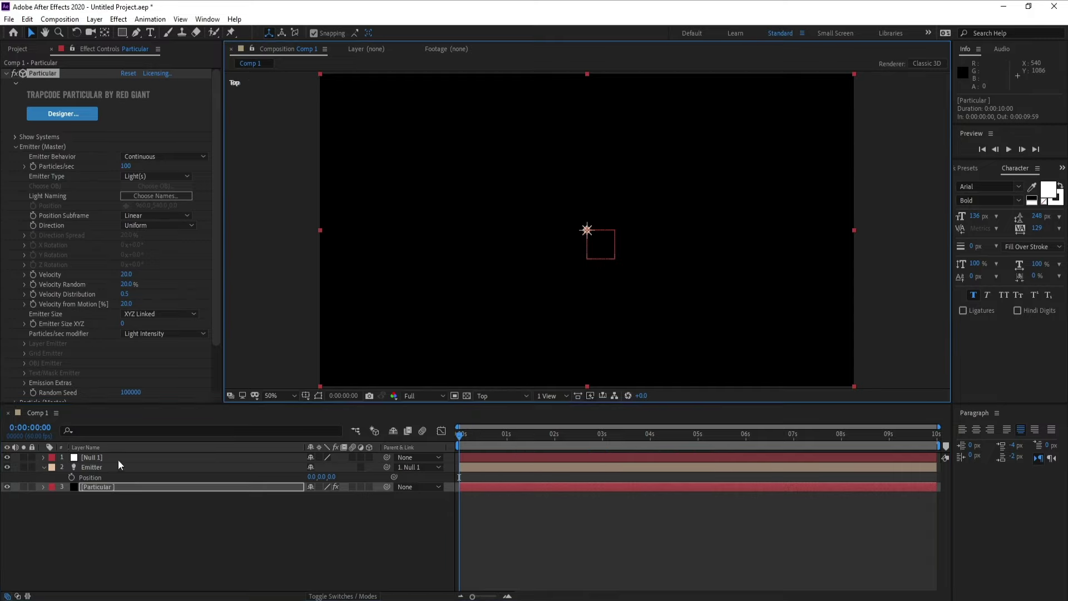
{"action": "left_click", "coordinate": [369, 457]}
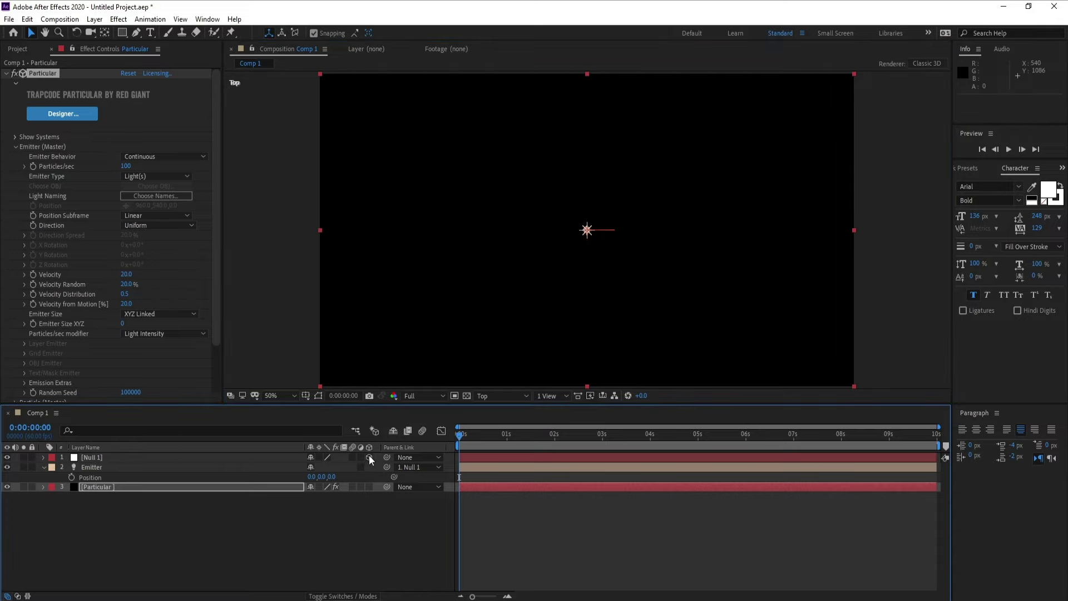
{"action": "left_click", "coordinate": [91, 468]}
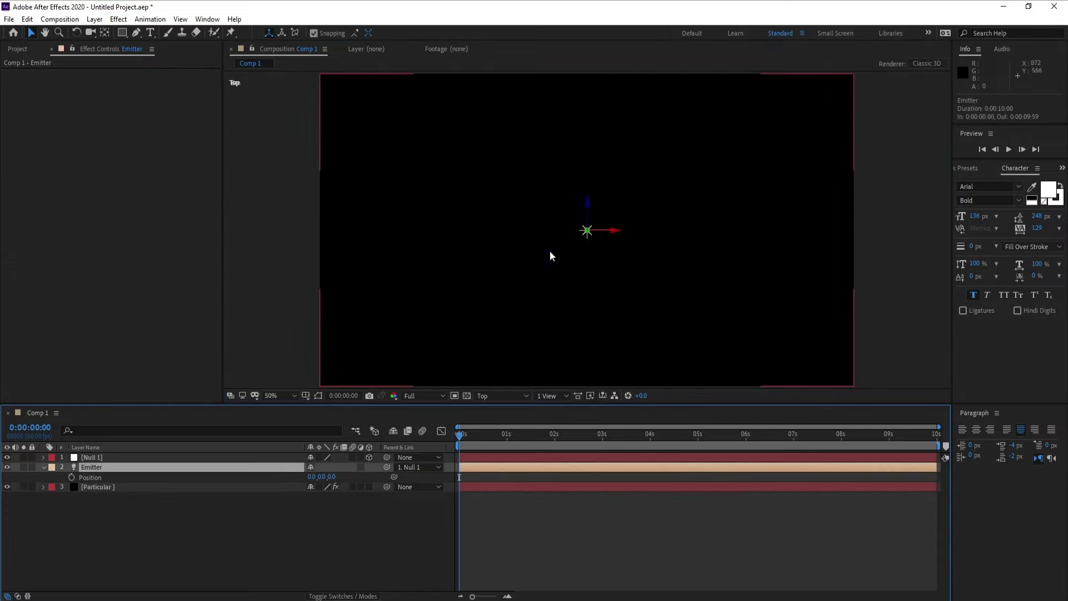
{"action": "left_click", "coordinate": [69, 477]}
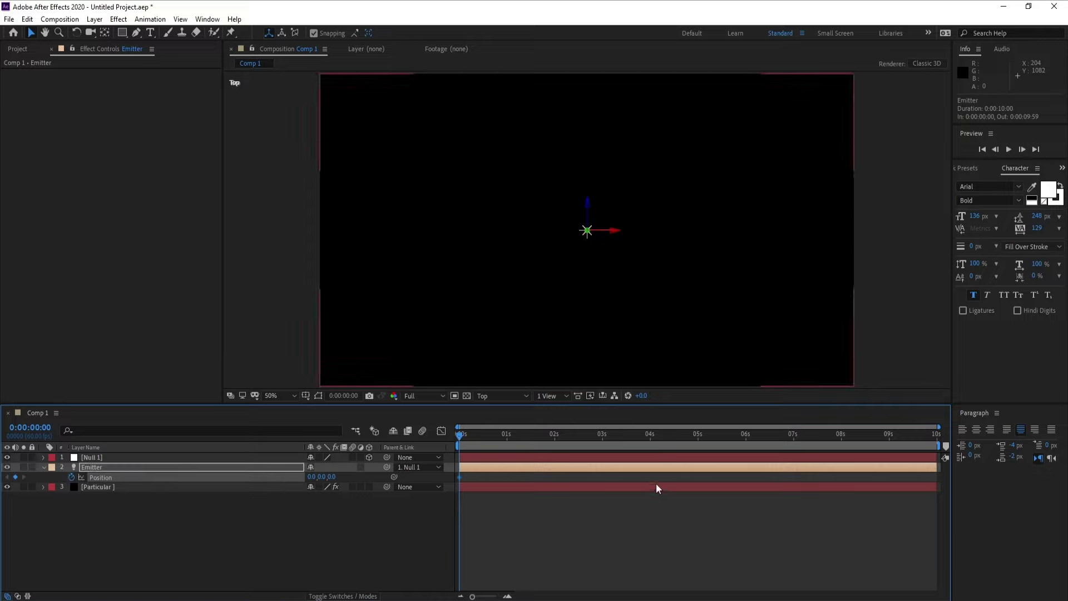
At 4 s, drag the Emitter light down along Z to 0, 0, -882.
{"action": "left_click", "coordinate": [650, 436]}
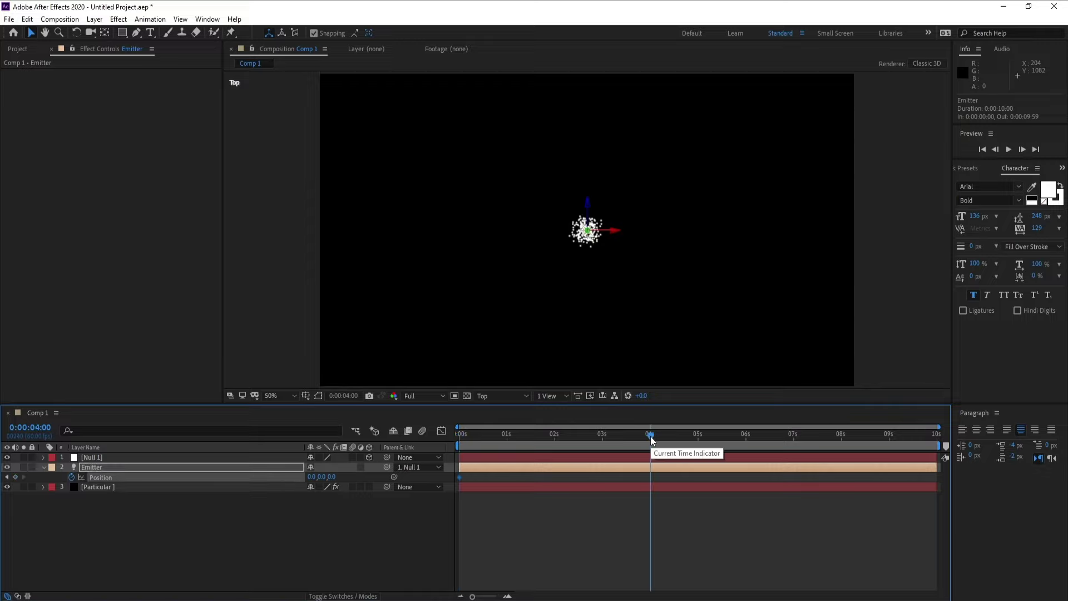
{"action": "left_click", "coordinate": [593, 254]}
{"action": "left_click_drag", "start_coordinate": [593, 254], "coordinate": [605, 354]}
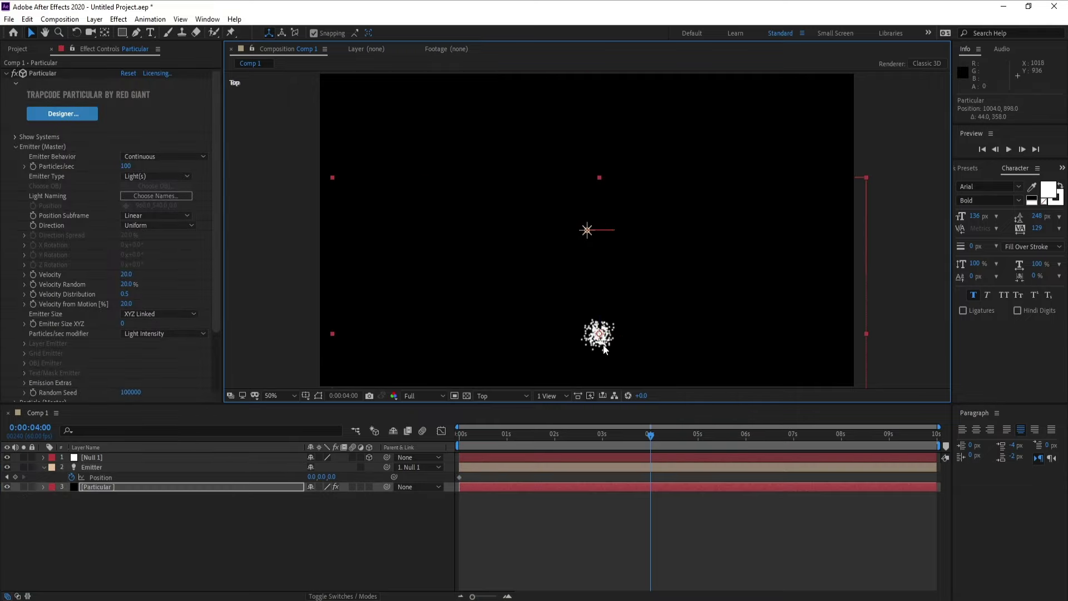
{"action": "key", "text": "ctrl+z"}
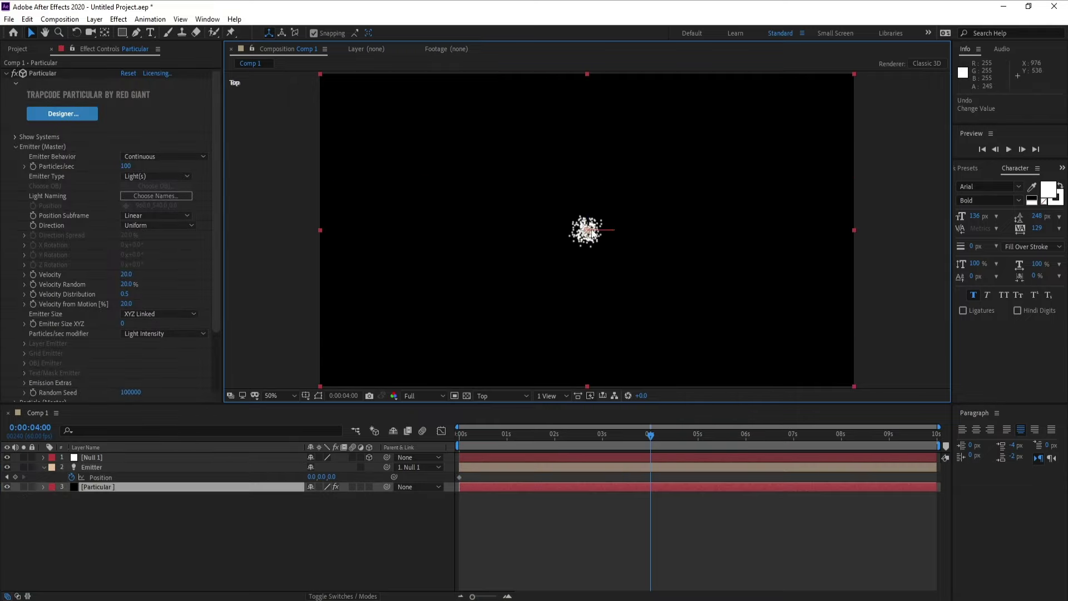
{"action": "left_click", "coordinate": [145, 470]}
{"action": "left_click_drag", "start_coordinate": [588, 206], "coordinate": [599, 458]}
Zoom out and scrub to check the emitter's path, then return to the start.
{"action": "key", "text": "comma"}
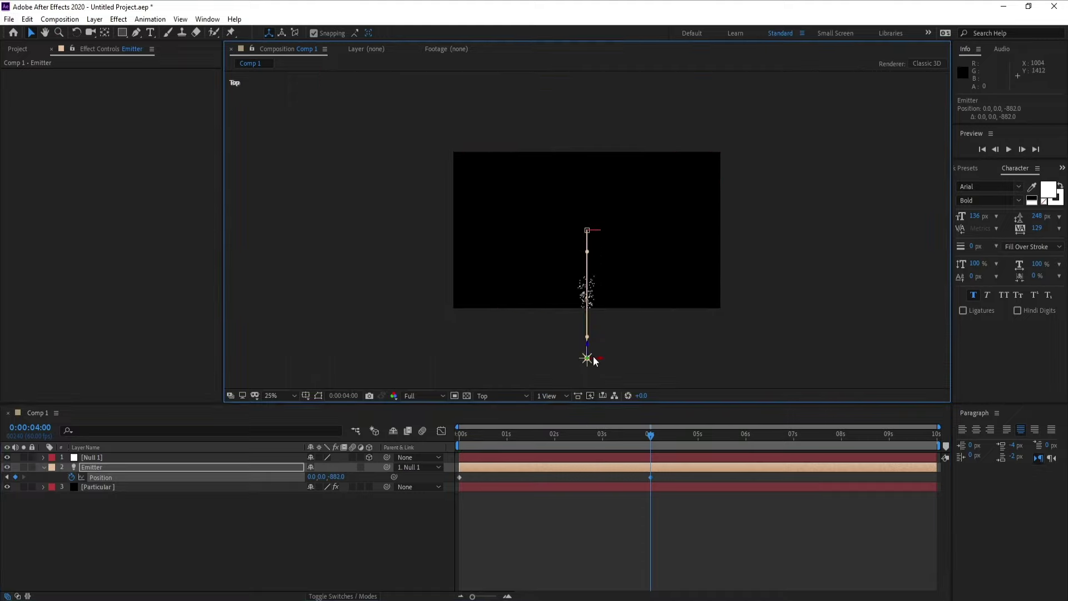
{"action": "left_click_drag", "start_coordinate": [506, 442], "coordinate": [637, 439]}
{"action": "key", "text": "period"}
{"action": "scroll", "coordinate": [610, 302], "scroll_direction": "down", "scroll_amount": 1}
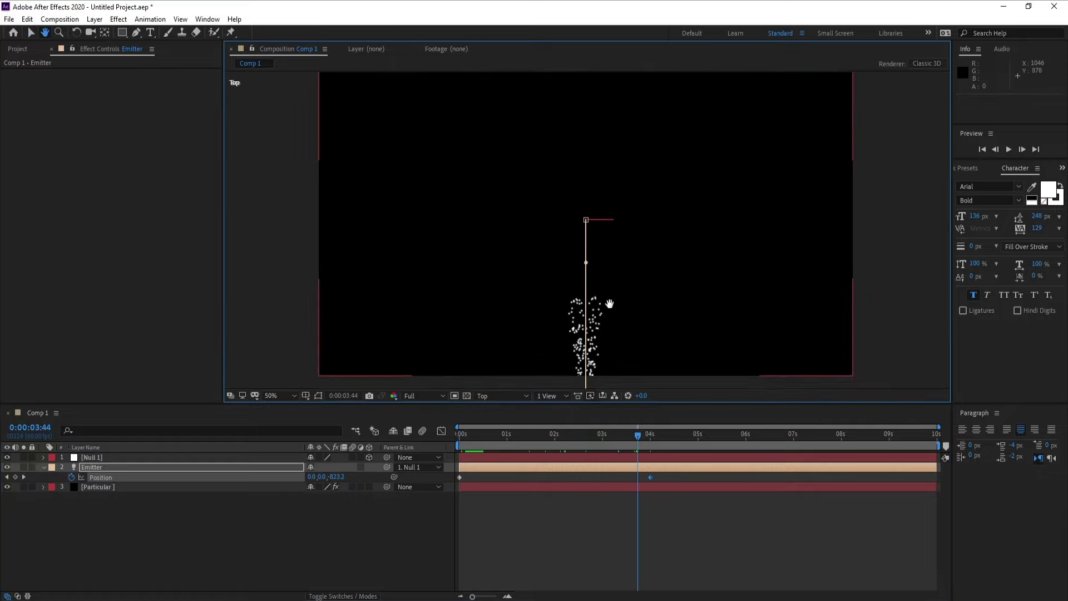
{"action": "left_click_drag", "start_coordinate": [610, 303], "coordinate": [608, 291]}
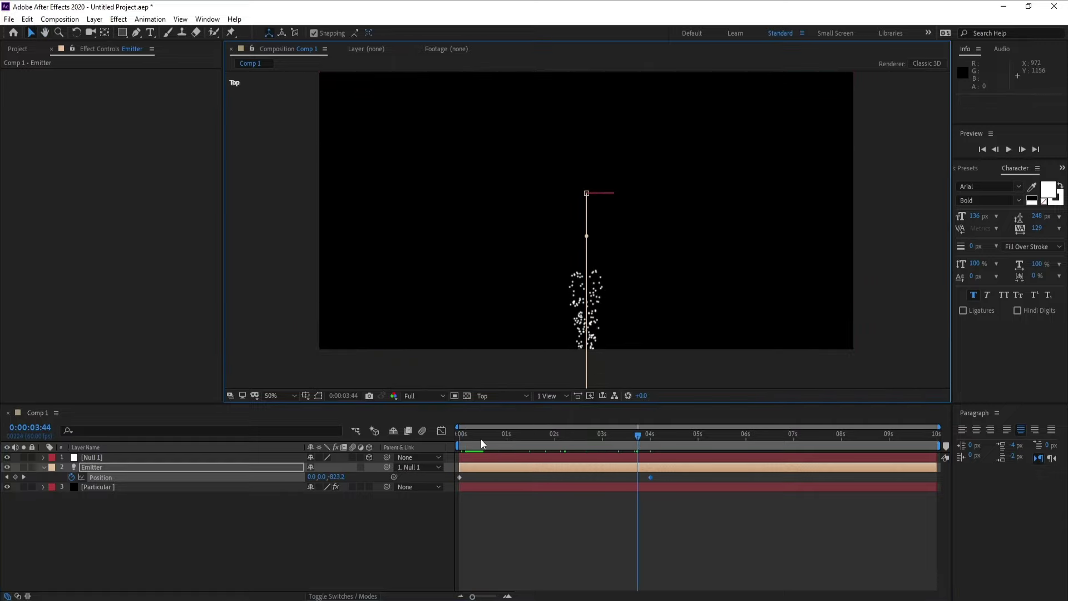
{"action": "left_click_drag", "start_coordinate": [480, 439], "coordinate": [301, 456]}
Keyframe Null 1's Y Rotation from 0 at 0 s to 3 revolutions at 4 s, then play it back.
{"action": "left_click", "coordinate": [102, 459]}
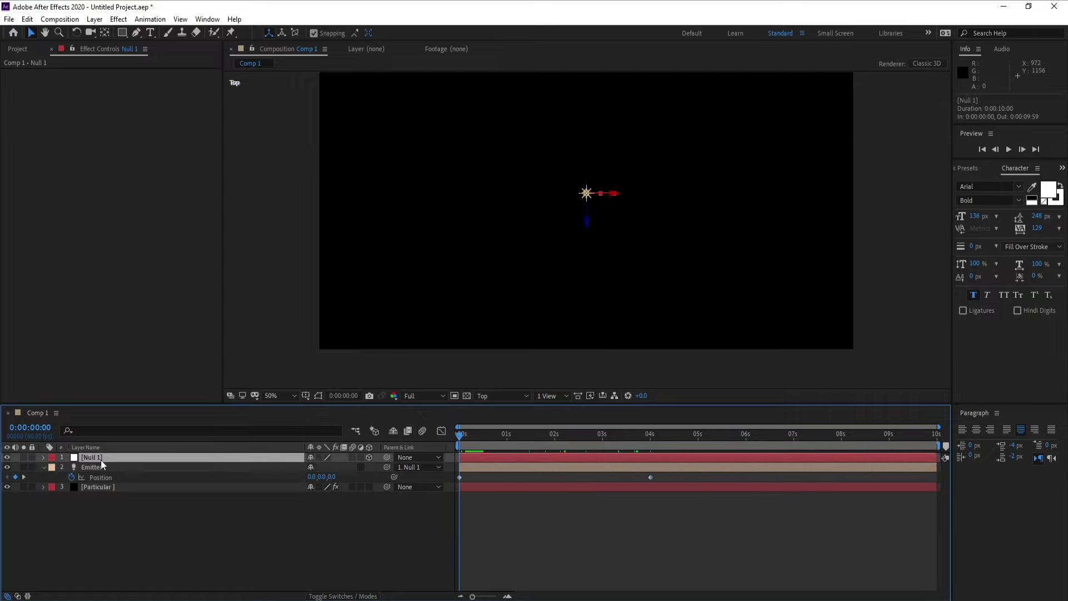
{"action": "key", "text": "r"}
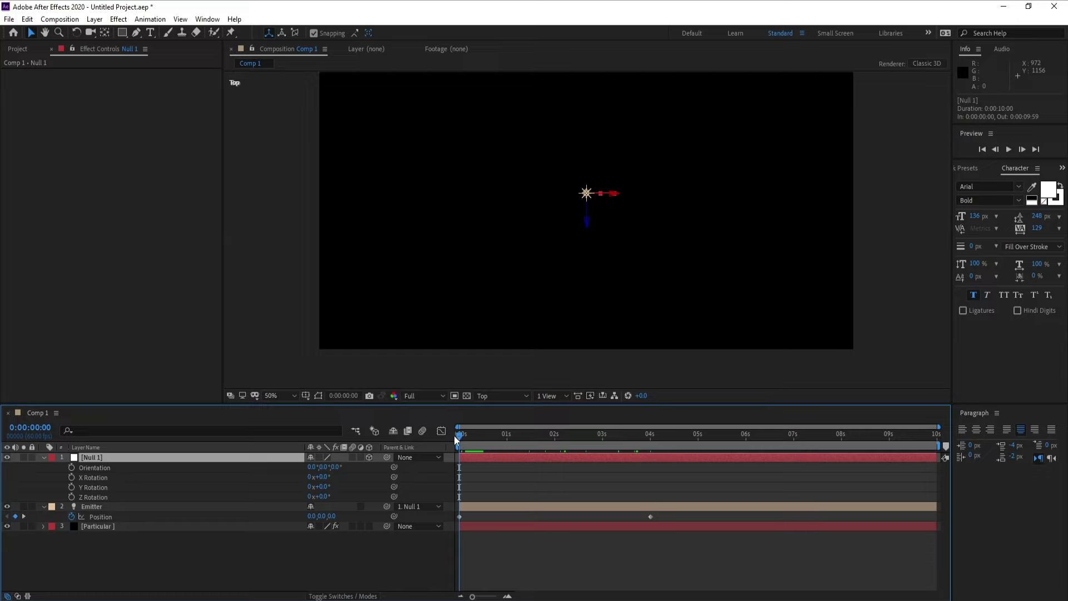
{"action": "left_click", "coordinate": [71, 487]}
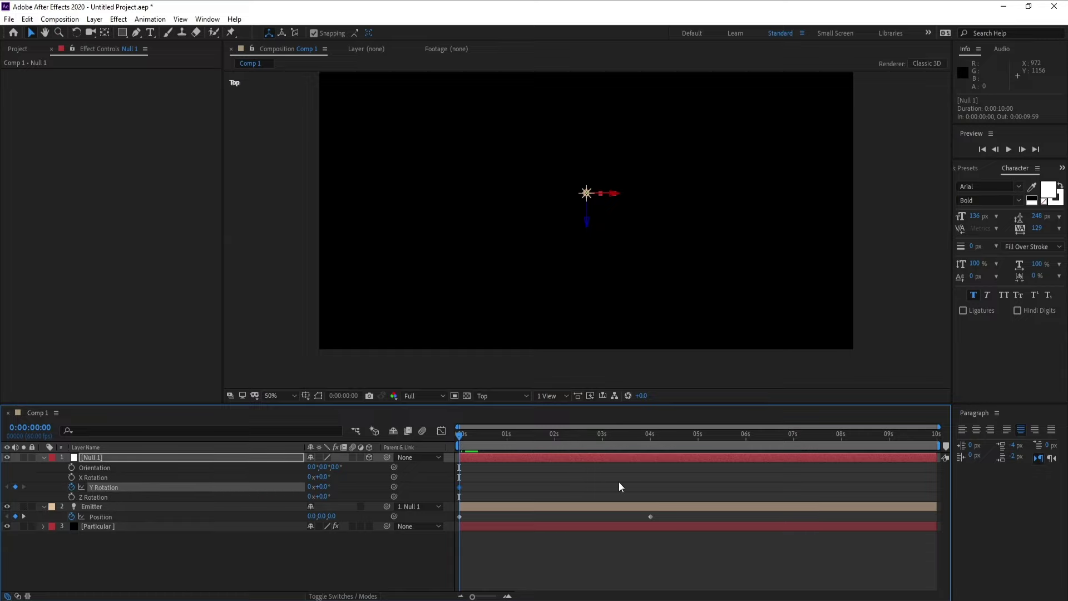
{"action": "left_click", "coordinate": [652, 439]}
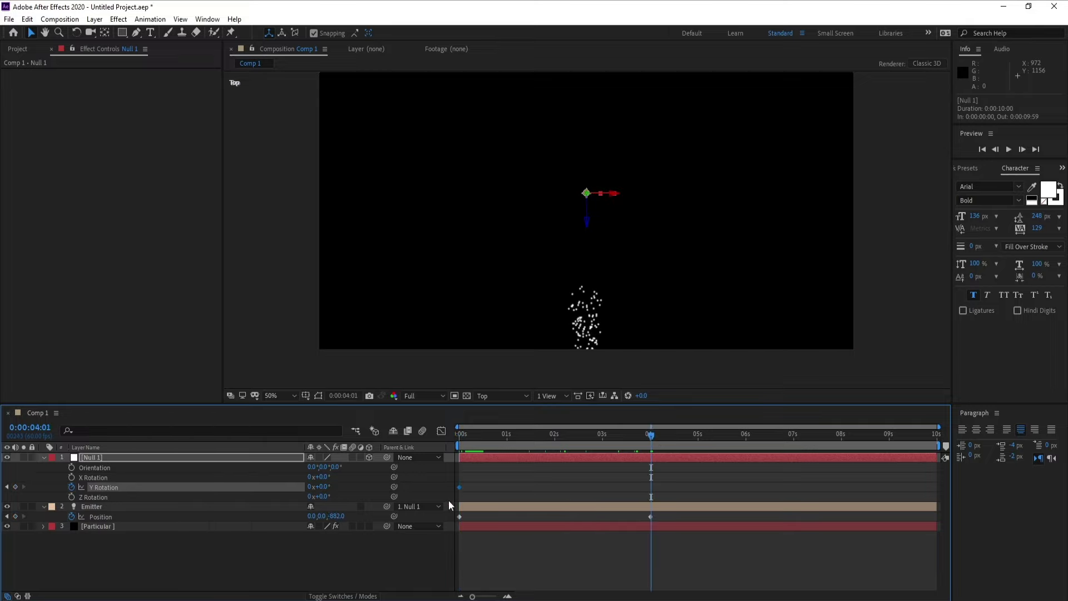
{"action": "left_click", "coordinate": [310, 486]}
{"action": "type", "text": "3"}
{"action": "key", "text": "Return"}
{"action": "key", "text": "space"}
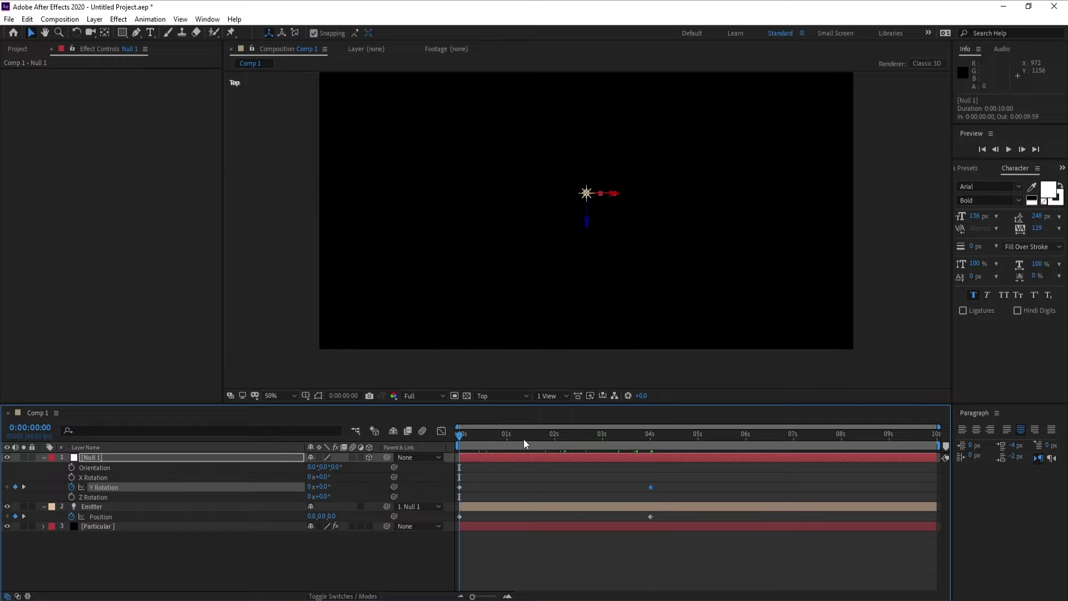
{"action": "left_click_drag", "start_coordinate": [536, 439], "coordinate": [582, 451]}
{"action": "left_click", "coordinate": [499, 396]}
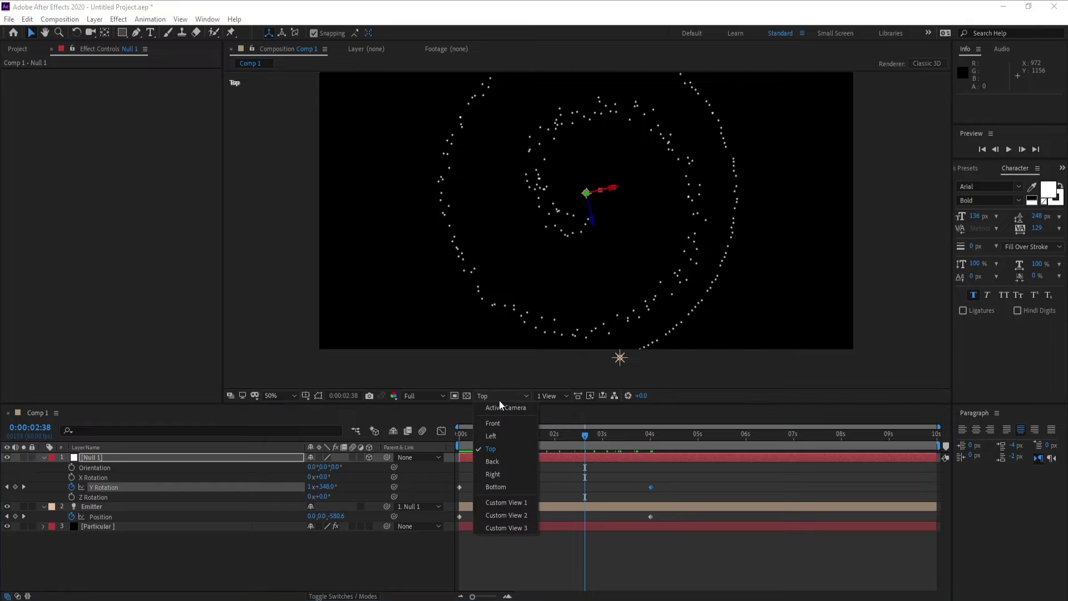
Switch the viewer to Active Camera and add Camera 1 with default settings.
{"action": "left_click", "coordinate": [503, 408]}
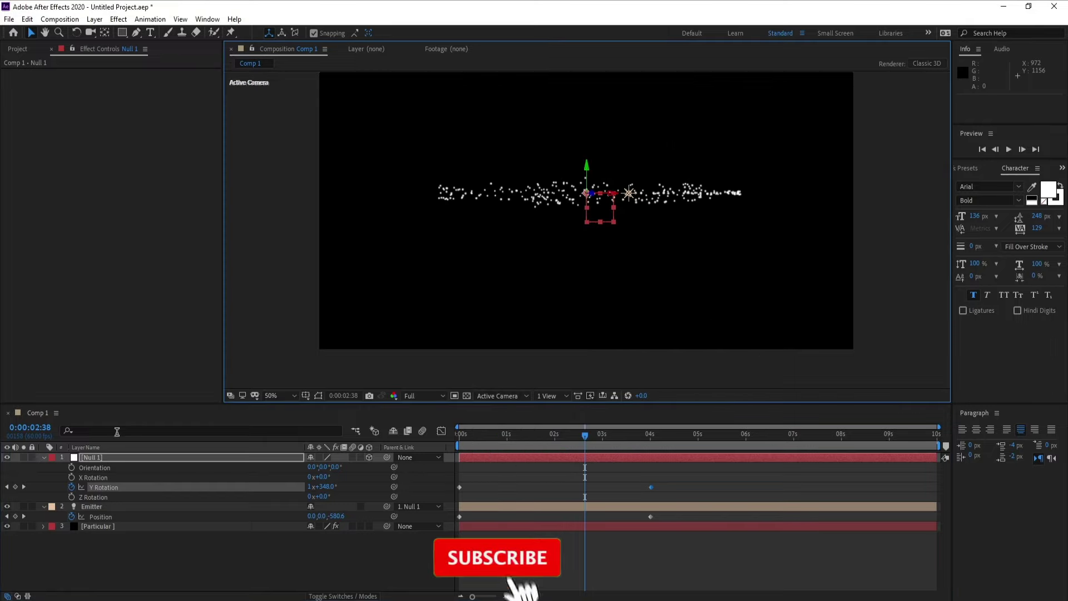
{"action": "left_click", "coordinate": [103, 22]}
{"action": "mouse_move", "coordinate": [109, 32]}
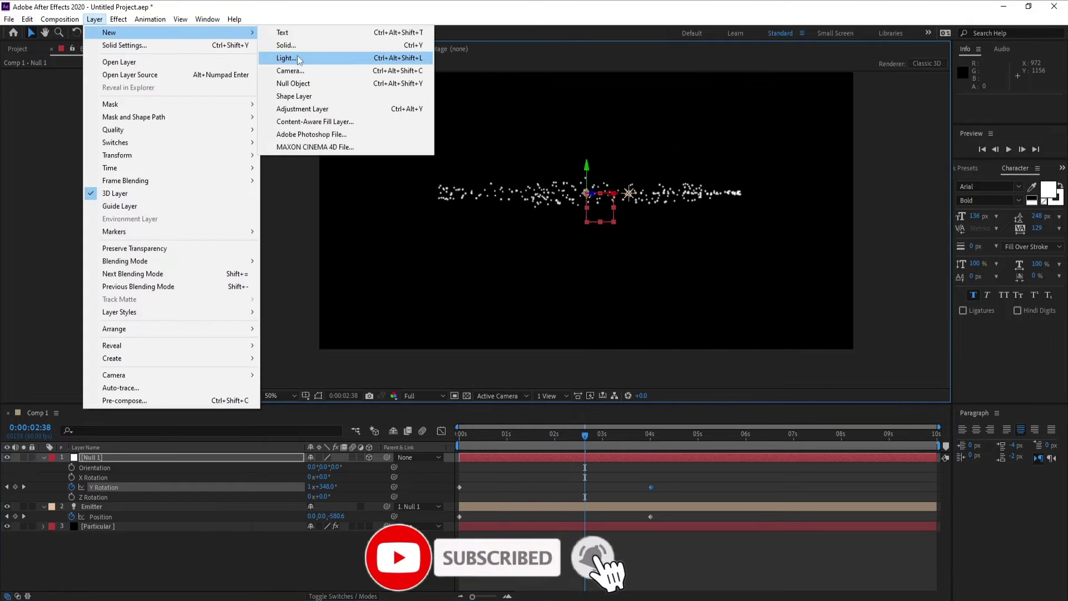
{"action": "left_click", "coordinate": [289, 69]}
{"action": "left_click", "coordinate": [646, 431]}
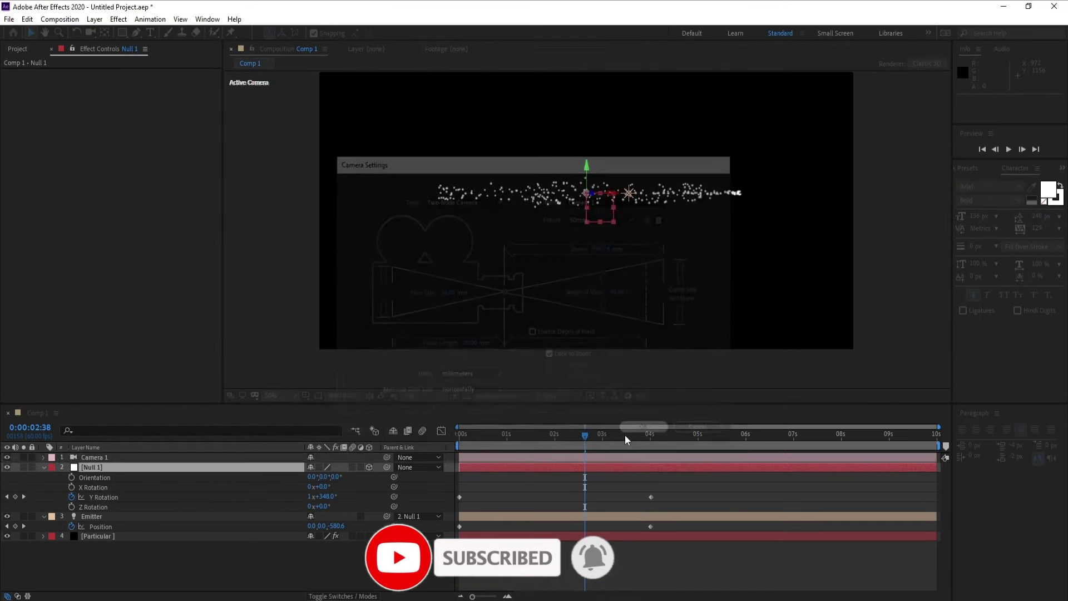
Orbit Camera 1 so the particle spiral is seen from above.
{"action": "left_click", "coordinate": [93, 457]}
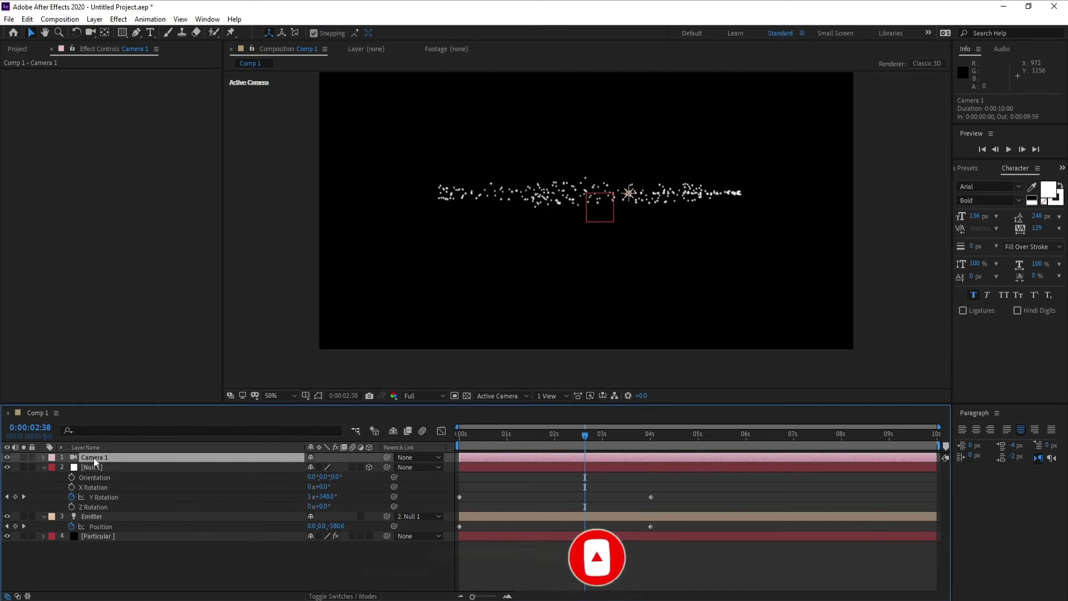
{"action": "left_click", "coordinate": [90, 32]}
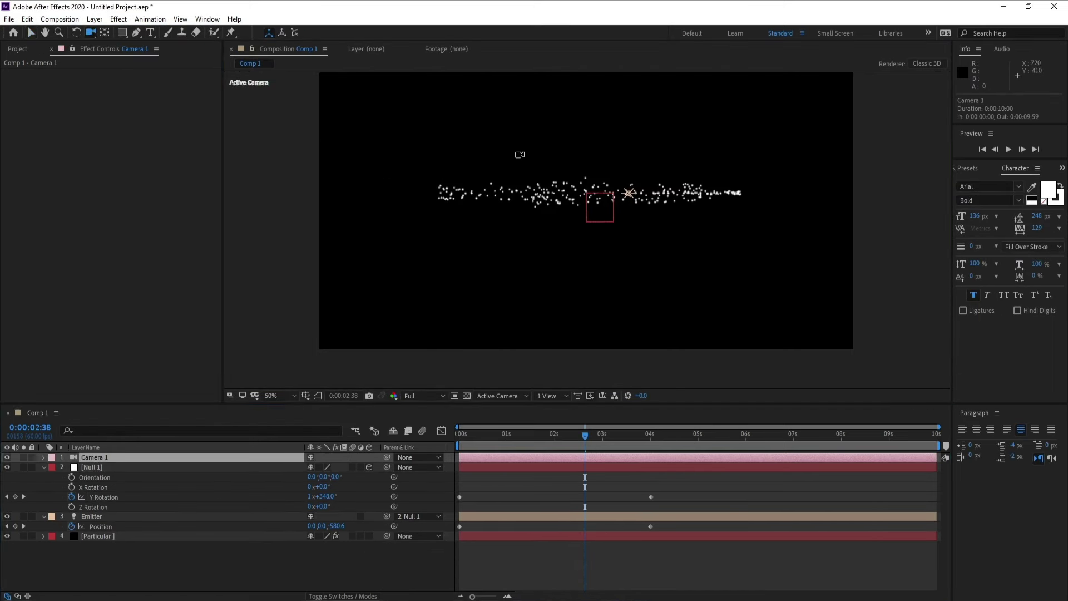
{"action": "left_click_drag", "start_coordinate": [592, 183], "coordinate": [586, 247]}
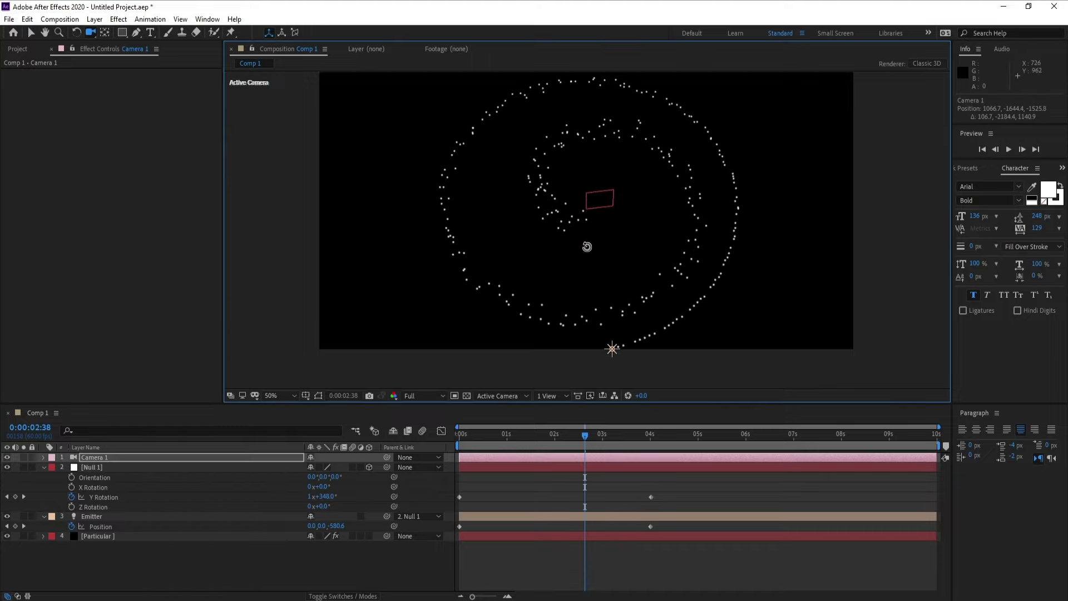
{"action": "left_click", "coordinate": [94, 19]}
Add a null object and rename it Camera Target.
{"action": "mouse_move", "coordinate": [211, 32]}
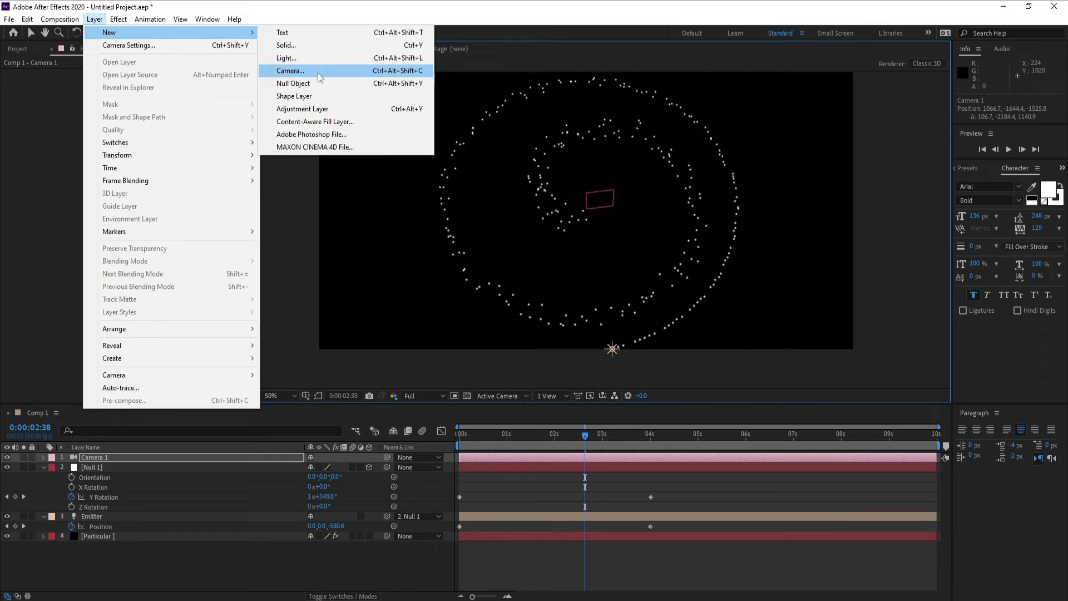
{"action": "left_click", "coordinate": [295, 84]}
{"action": "right_click", "coordinate": [106, 460]}
{"action": "left_click", "coordinate": [146, 514]}
{"action": "type", "text": "Ca"}
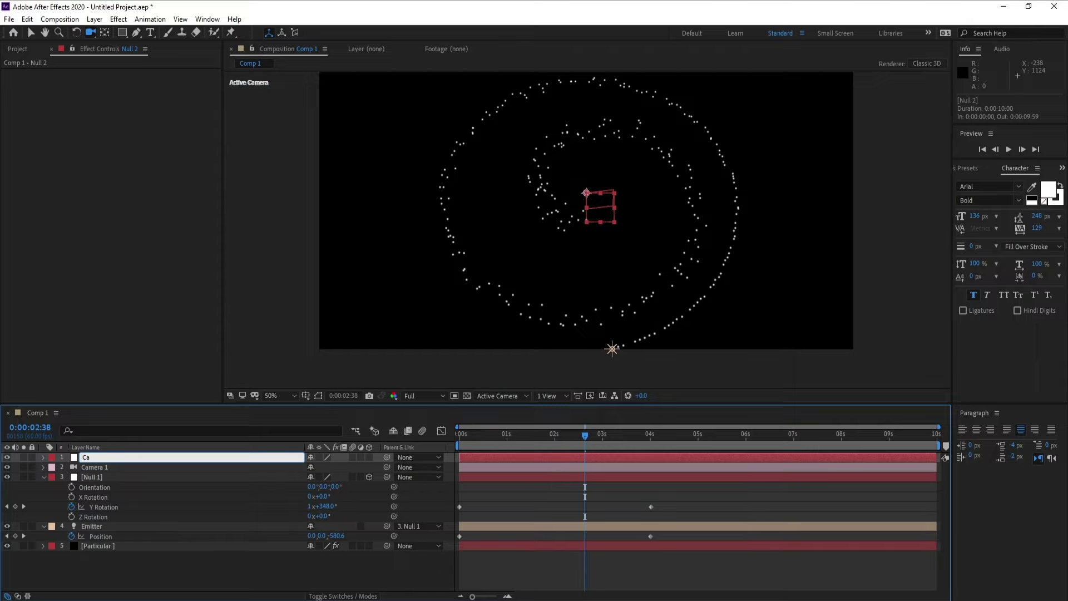
{"action": "type", "text": "mera Target"}
{"action": "key", "text": "Return"}
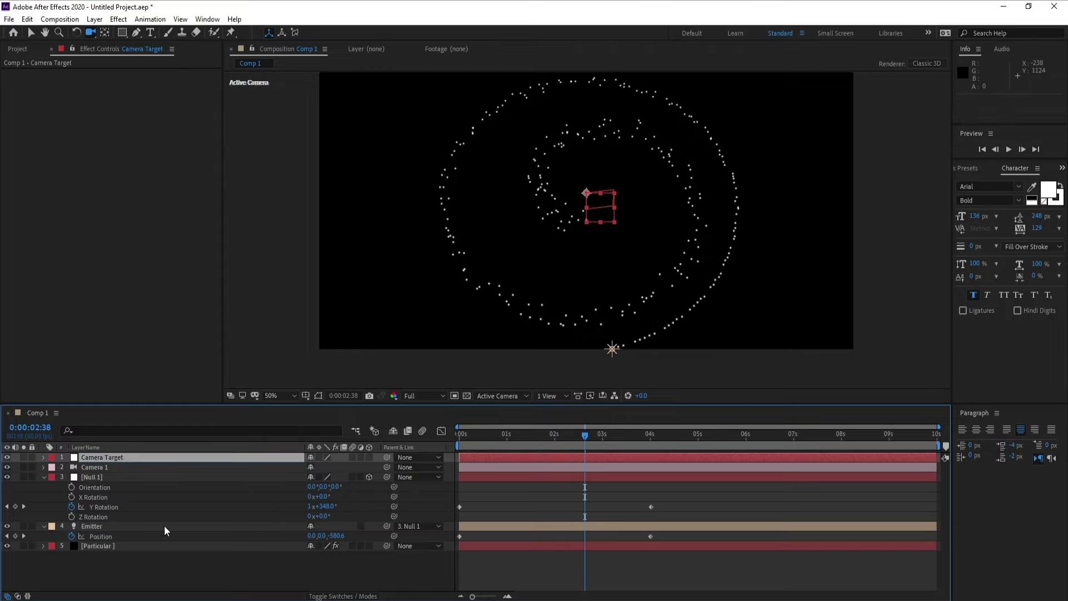
Parent Camera 1 to Camera Target with the pick whip.
{"action": "left_click", "coordinate": [100, 467]}
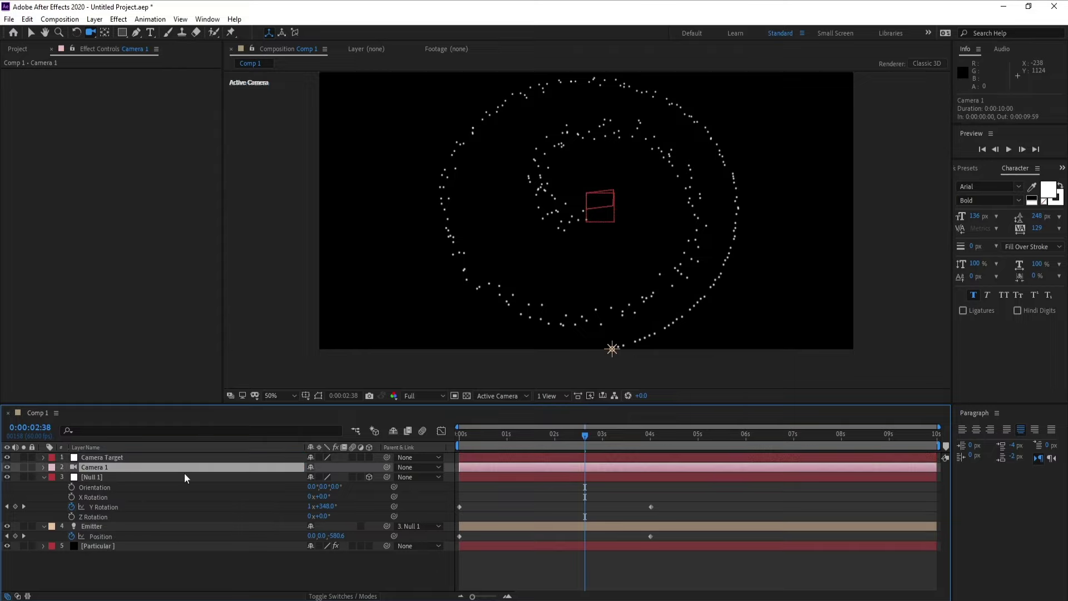
{"action": "left_click_drag", "start_coordinate": [389, 468], "coordinate": [109, 459]}
{"action": "left_click", "coordinate": [108, 459]}
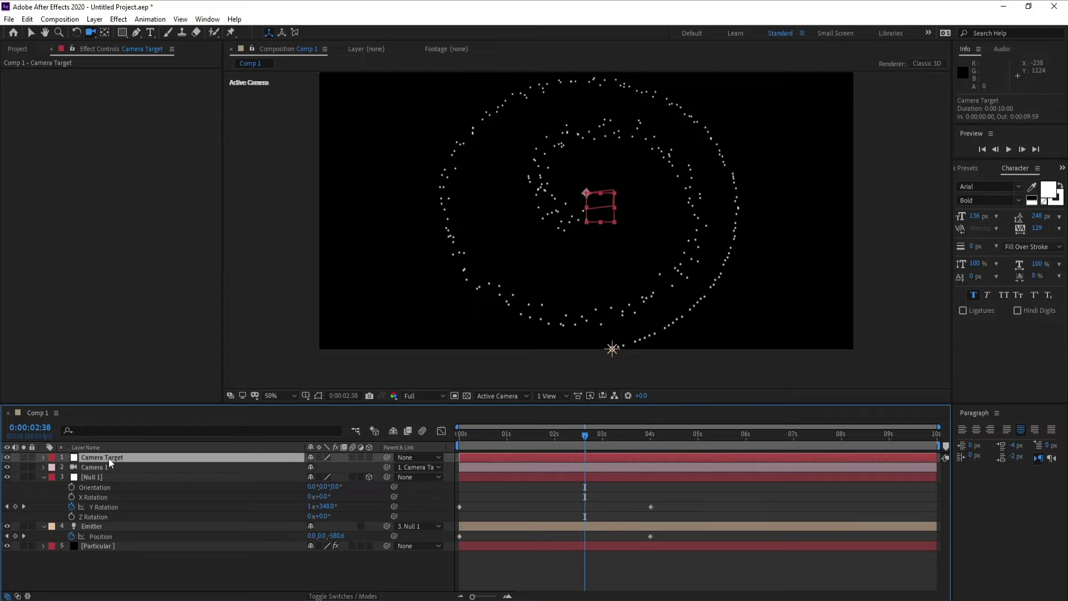
Make Camera Target a 3D layer and tilt it to 11° X Rotation and 37° Z Rotation.
{"action": "key", "text": "r"}
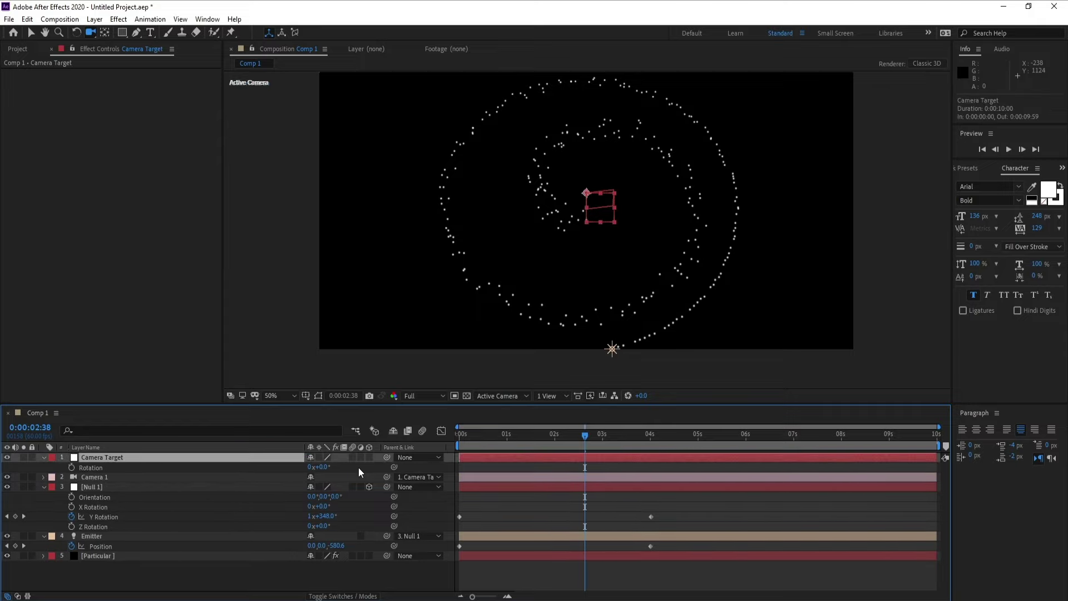
{"action": "left_click", "coordinate": [368, 457]}
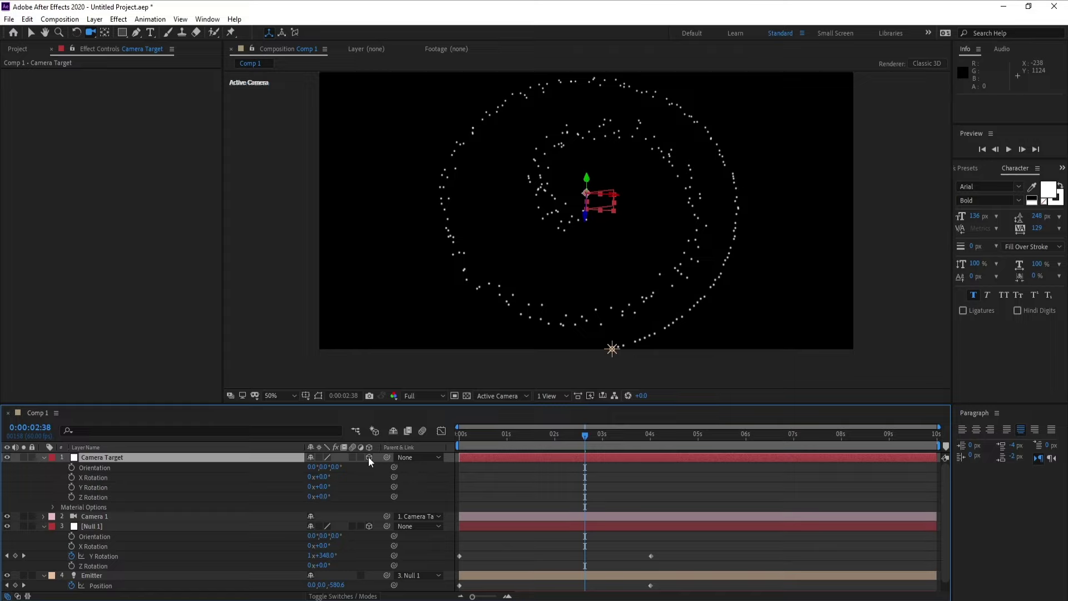
{"action": "mouse_move", "coordinate": [325, 496]}
{"action": "left_mouse_down"}
{"action": "mouse_move", "coordinate": [346, 498]}
{"action": "mouse_move", "coordinate": [329, 479]}
{"action": "mouse_move", "coordinate": [337, 486]}
{"action": "left_mouse_up"}
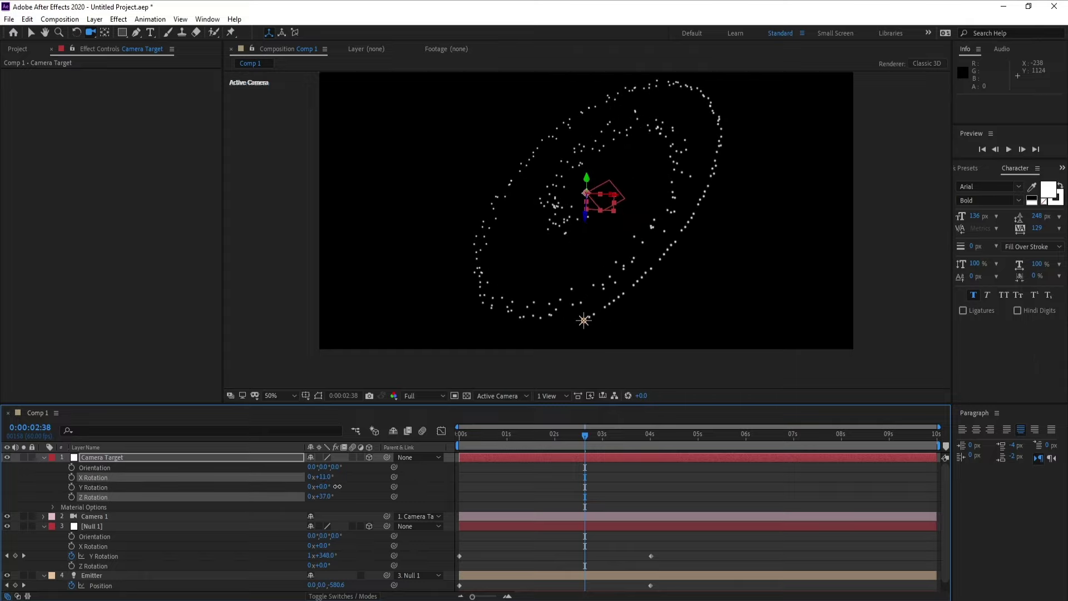
Preview the tilted camera animation from the start, then scrub through the camera move.
{"action": "key", "text": "Home"}
{"action": "key", "text": "space"}
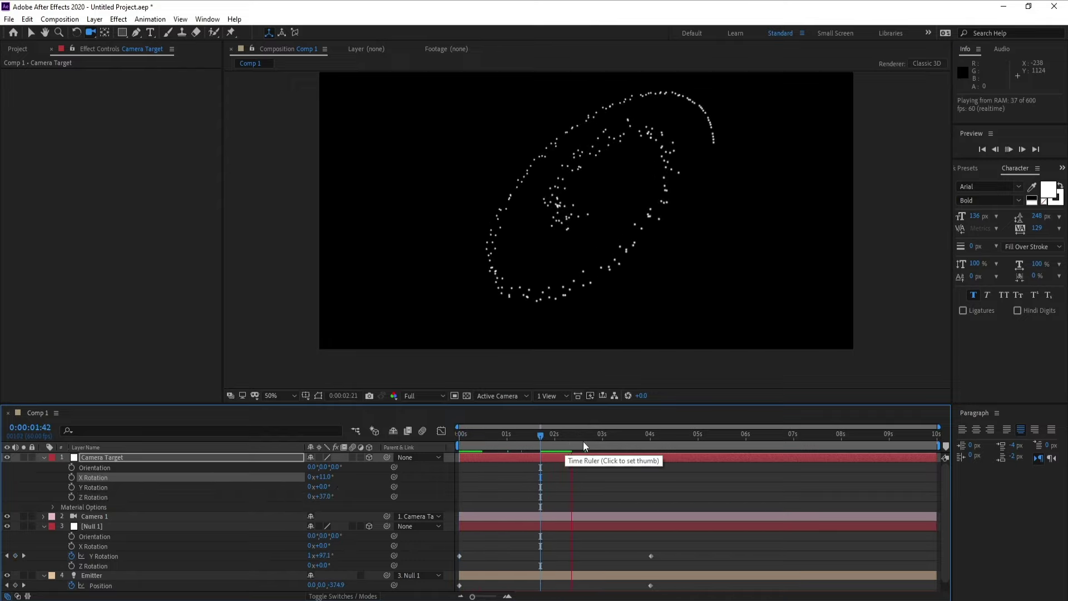
{"action": "key", "text": "space"}
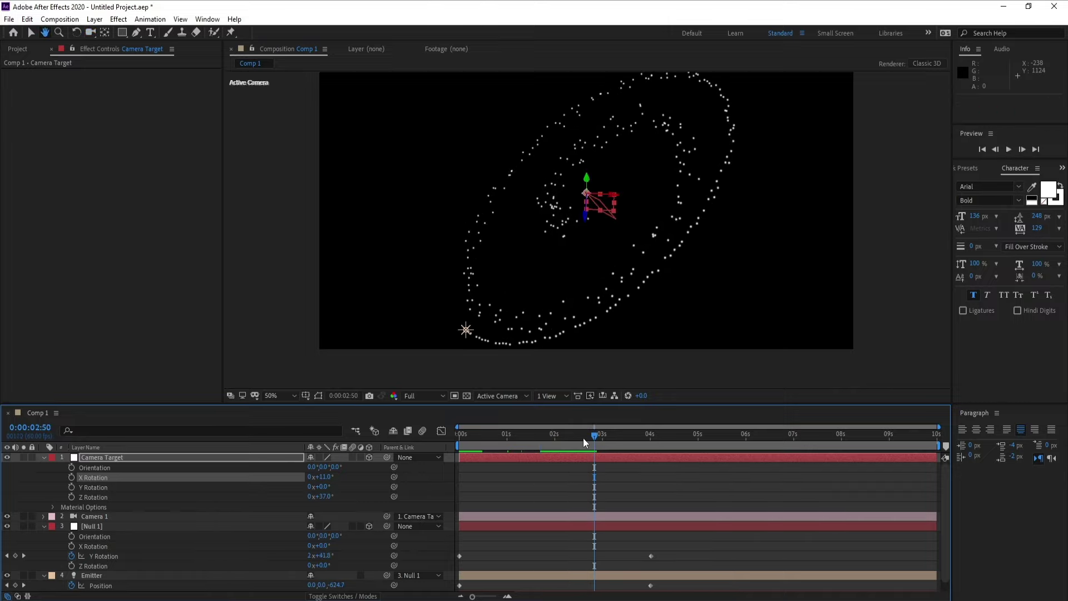
{"action": "left_click_drag", "start_coordinate": [615, 440], "coordinate": [556, 459]}
{"action": "scroll", "coordinate": [116, 556], "scroll_direction": "down", "scroll_amount": 1}
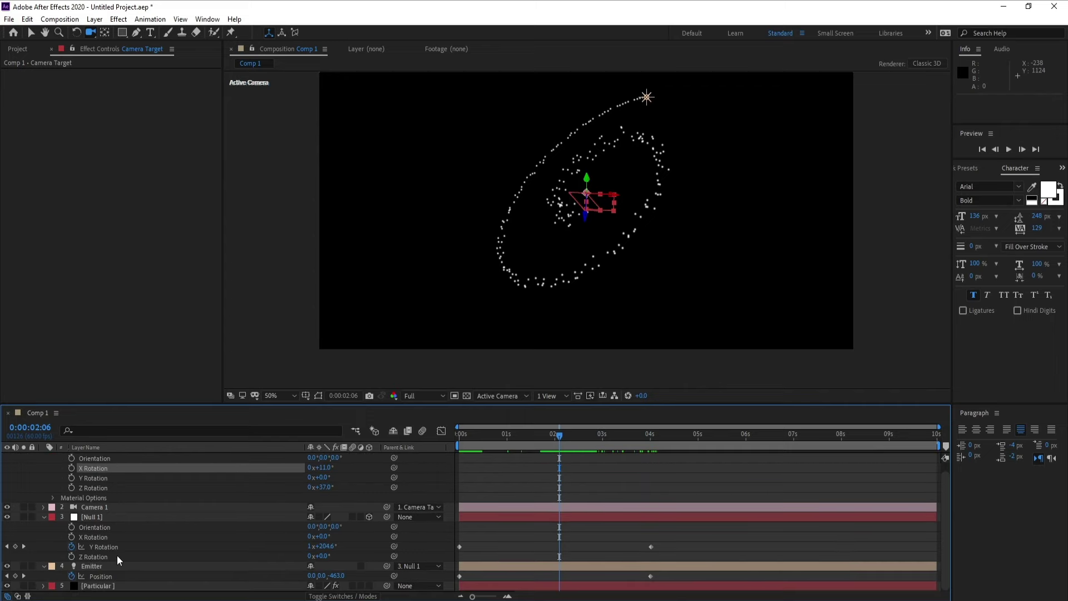
Set the Particular layer's Particles/sec to 10000.
{"action": "left_click", "coordinate": [108, 587]}
{"action": "left_click", "coordinate": [128, 167]}
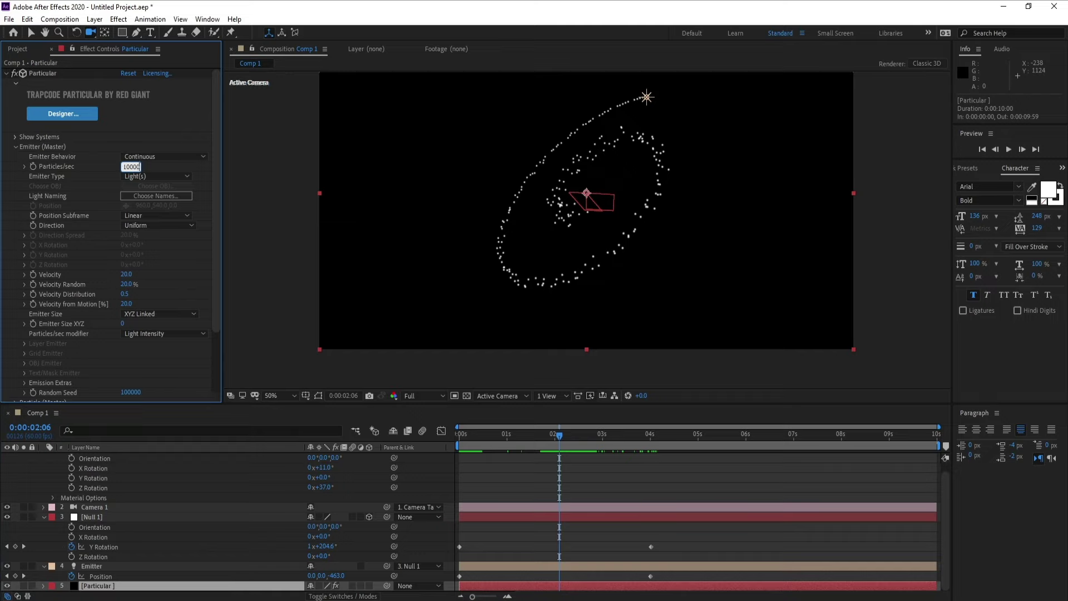
{"action": "key", "text": "Return"}
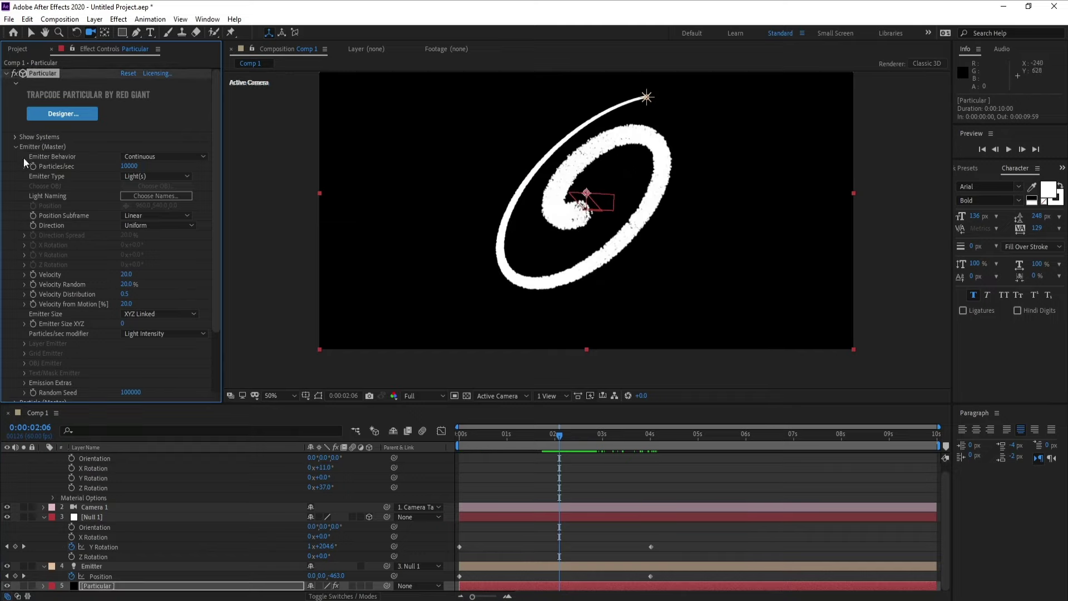
In Particle (Master), set Life to 6 seconds and Size to 1.
{"action": "left_click", "coordinate": [16, 148]}
{"action": "left_click", "coordinate": [15, 157]}
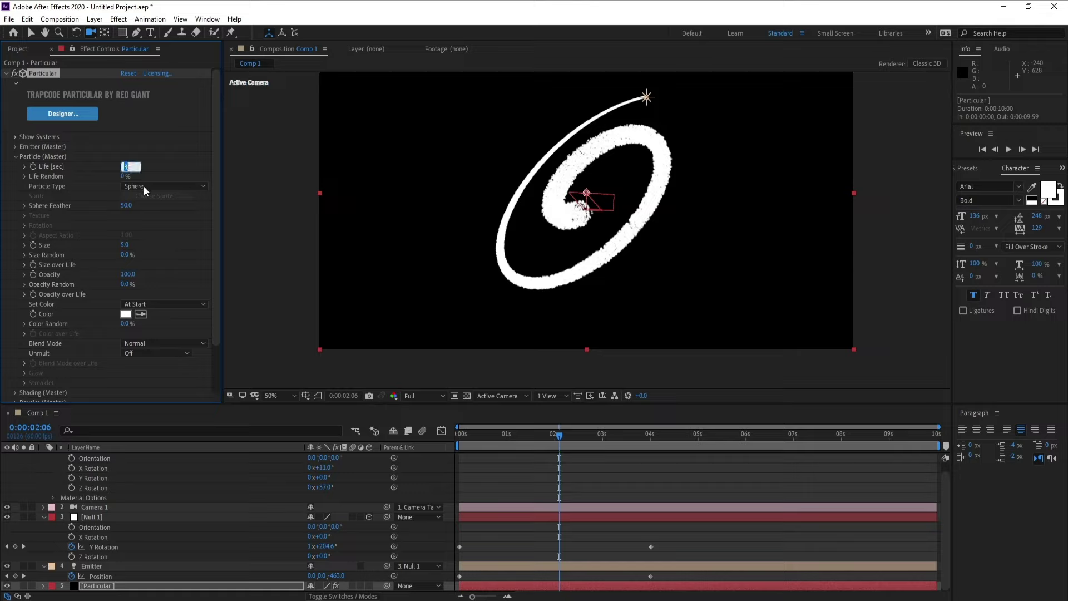
{"action": "type", "text": "6"}
{"action": "key", "text": "Return"}
{"action": "left_click_drag", "start_coordinate": [219, 204], "coordinate": [219, 215]}
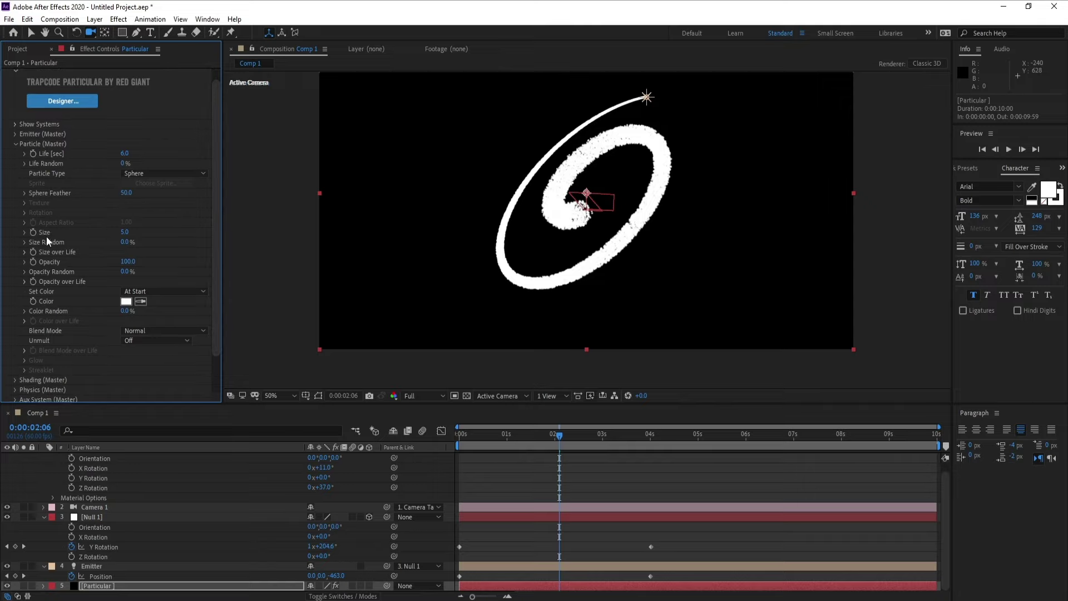
{"action": "left_click", "coordinate": [123, 233]}
{"action": "type", "text": "1"}
{"action": "key", "text": "Return"}
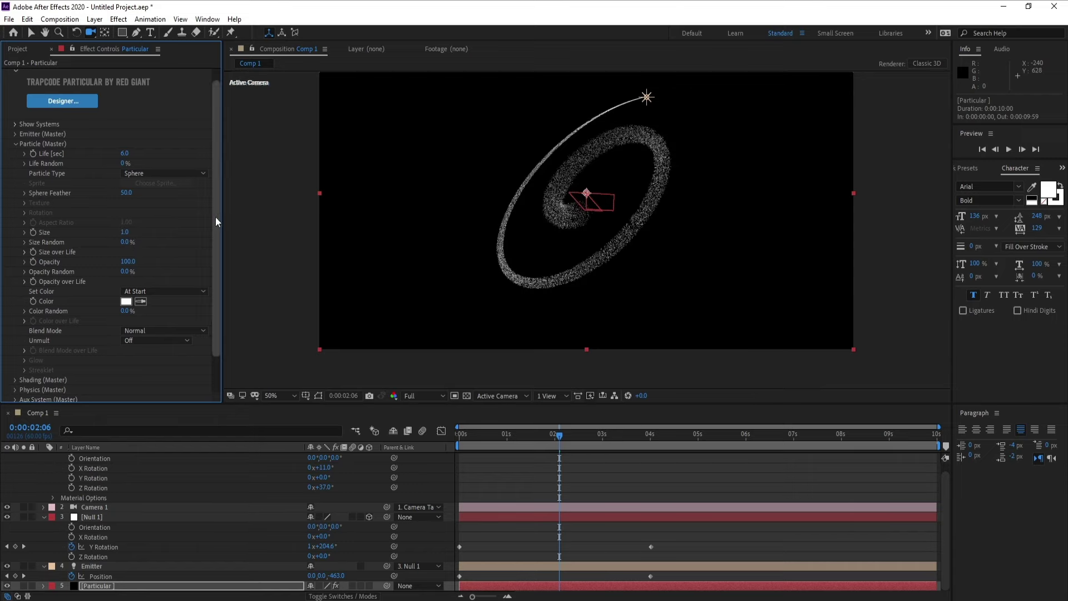
Give Opacity over Life a descending ramp so particles fade out.
{"action": "left_click_drag", "start_coordinate": [216, 216], "coordinate": [215, 226]}
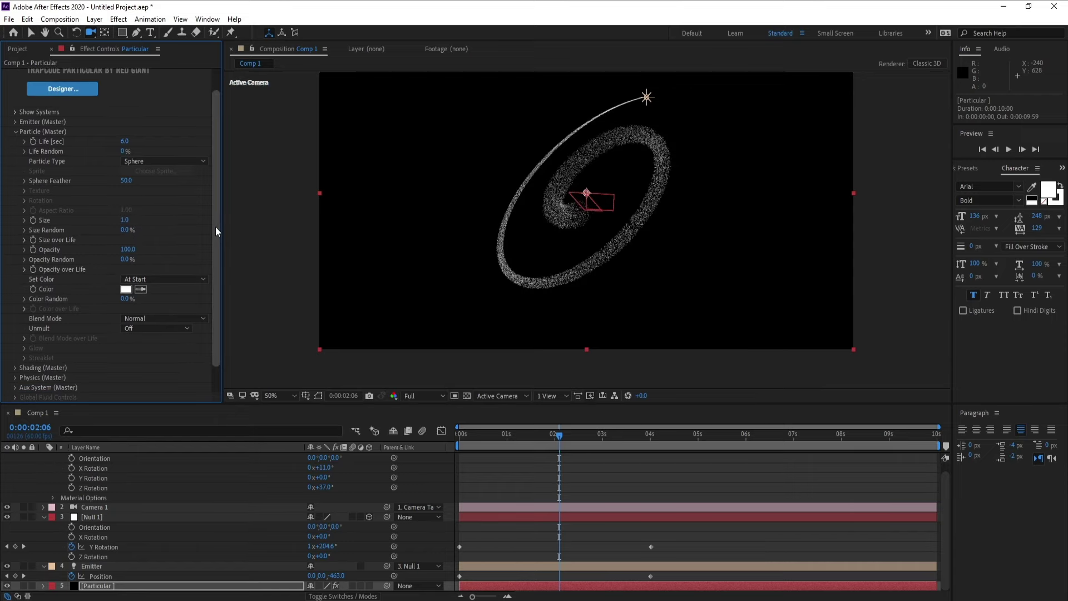
{"action": "left_click", "coordinate": [25, 269]}
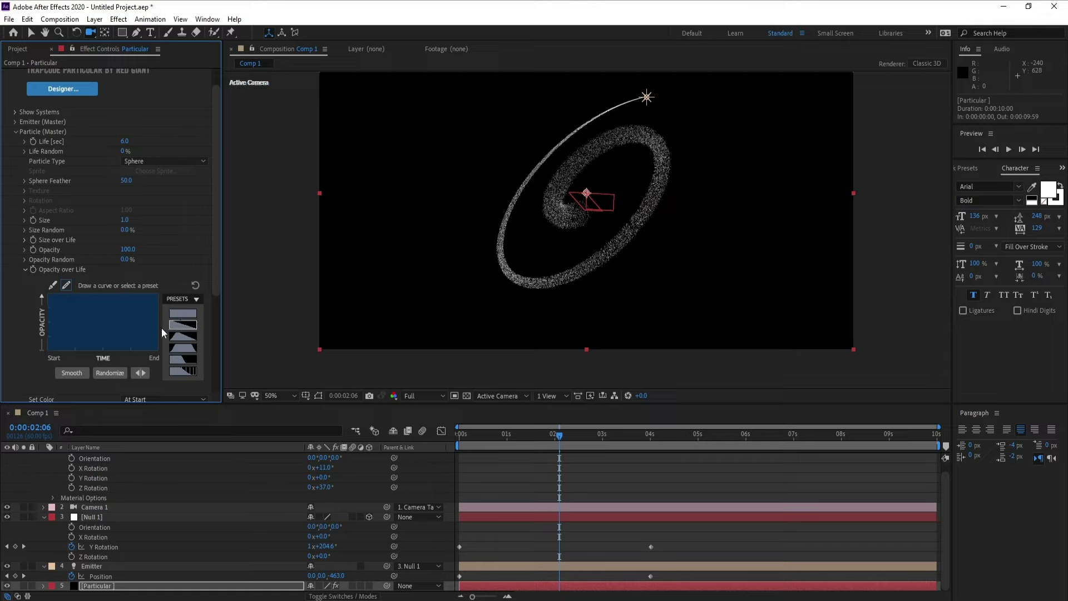
{"action": "left_click", "coordinate": [183, 324]}
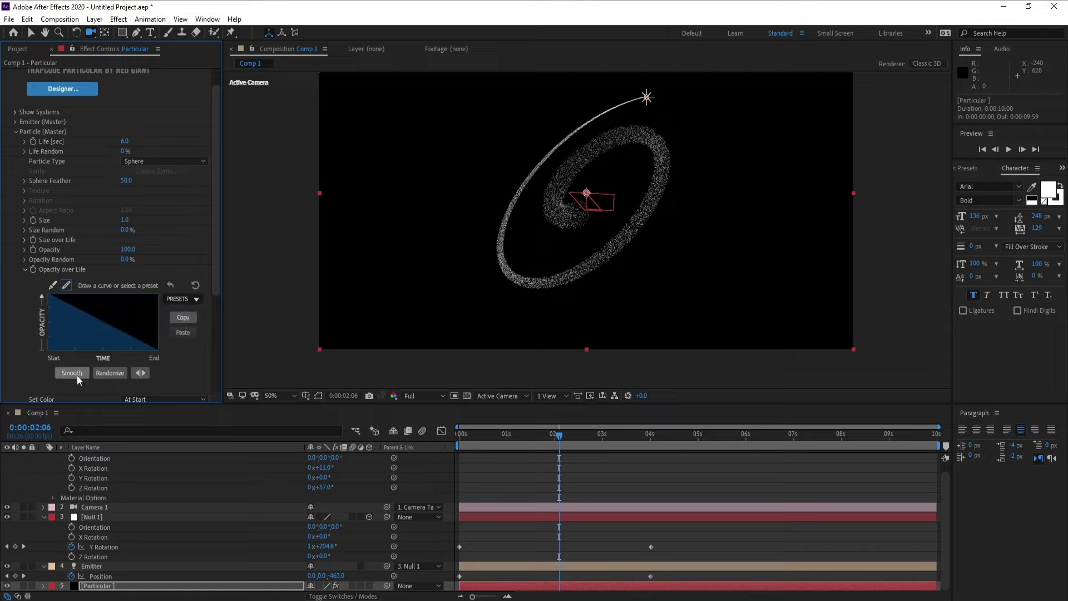
Give Size over Life the descending ramp preset so particles shrink over their life.
{"action": "left_click", "coordinate": [23, 240]}
{"action": "left_click", "coordinate": [188, 271]}
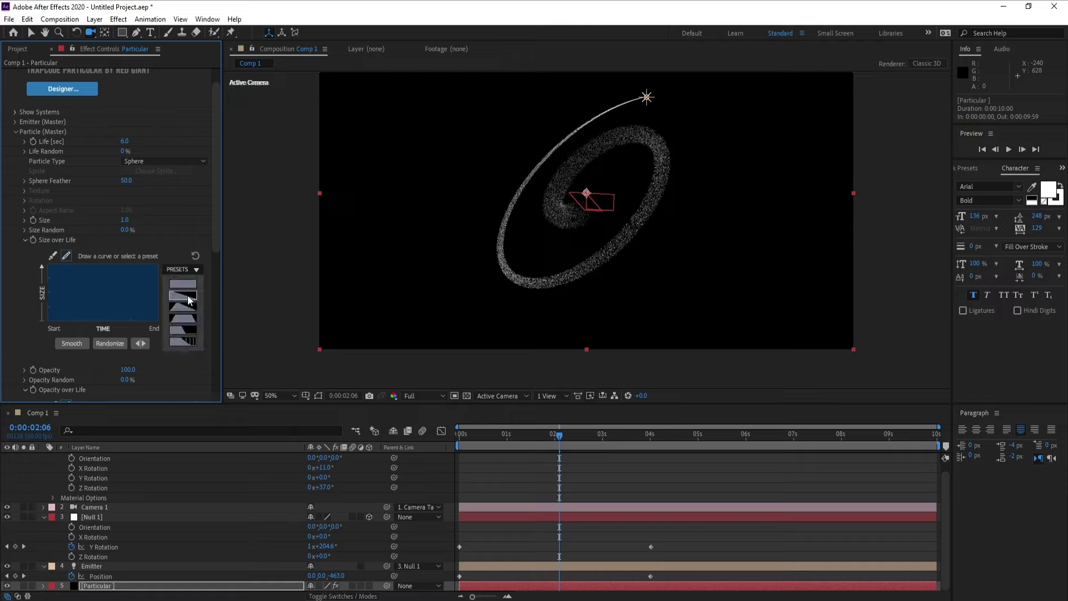
{"action": "left_click", "coordinate": [188, 295]}
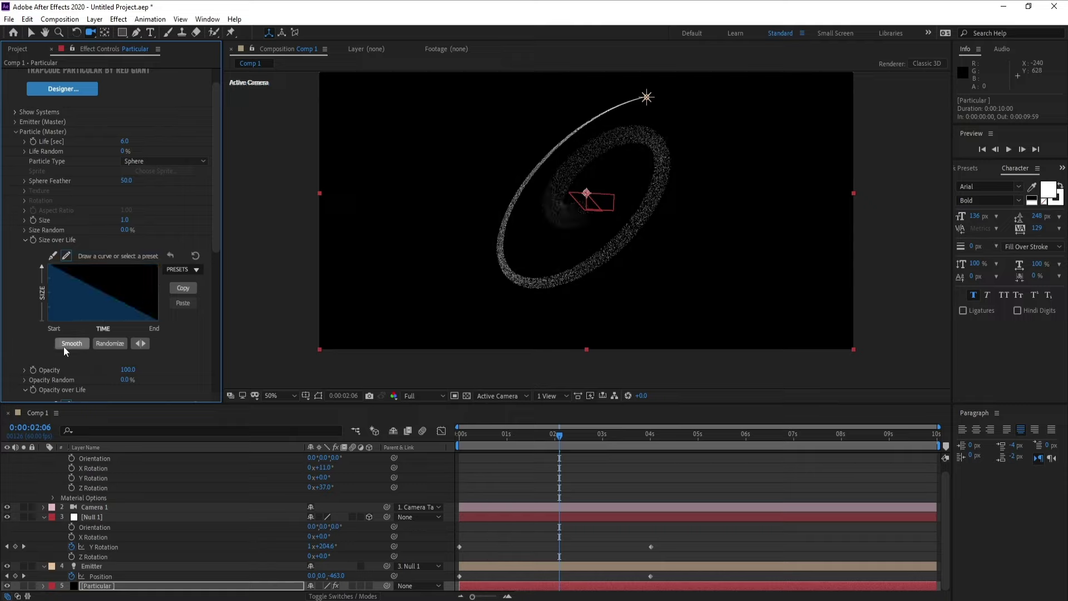
{"action": "left_click_drag", "start_coordinate": [569, 438], "coordinate": [668, 443]}
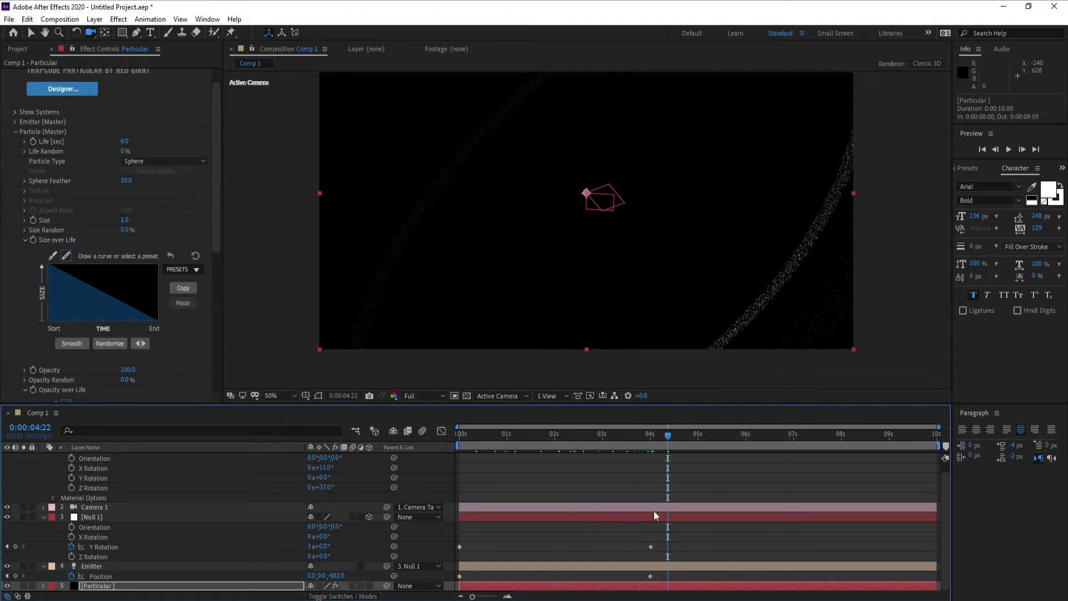
Move the Emitter's second Position keyframe from 4 s to about 0:00:05:20, then reselect Particular.
{"action": "left_click_drag", "start_coordinate": [651, 578], "coordinate": [714, 579]}
{"action": "left_click_drag", "start_coordinate": [670, 440], "coordinate": [645, 459]}
{"action": "scroll", "coordinate": [117, 460], "scroll_direction": "up", "scroll_amount": 1}
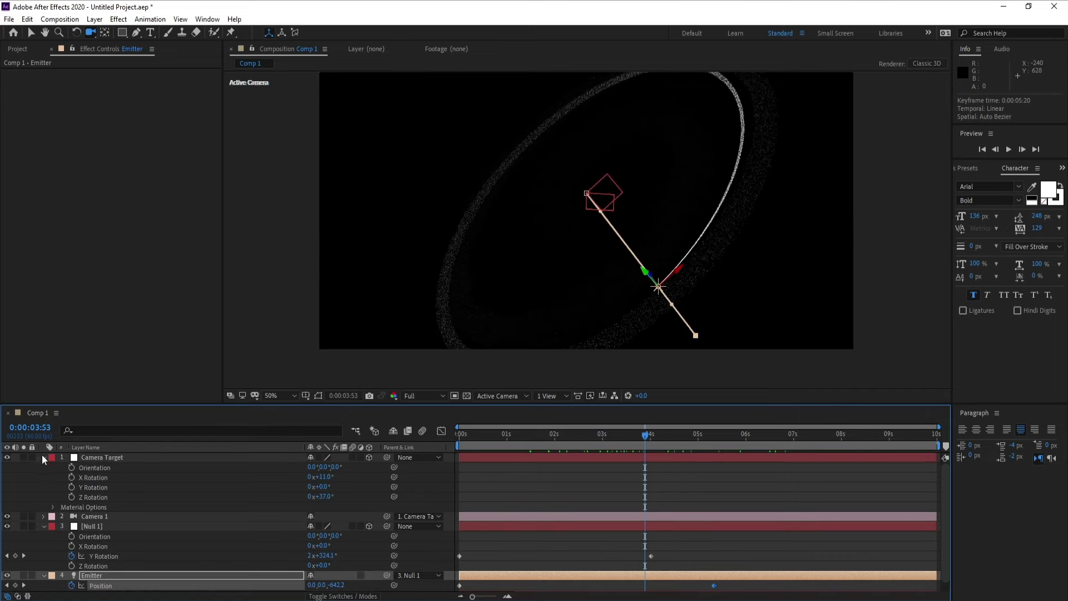
{"action": "scroll", "coordinate": [117, 476], "scroll_direction": "down", "scroll_amount": 1}
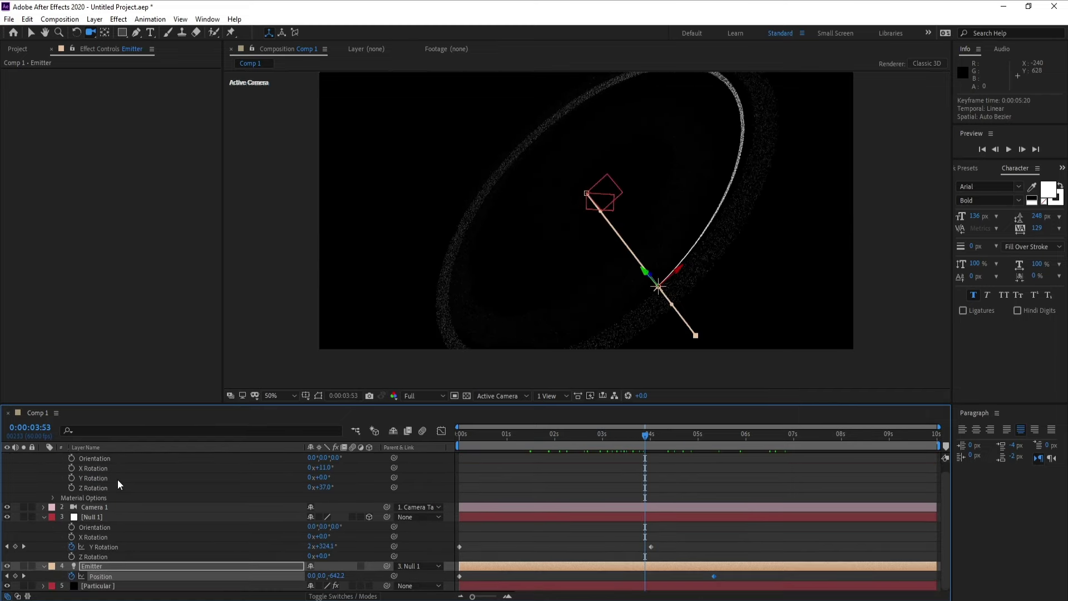
{"action": "left_click", "coordinate": [103, 586]}
{"action": "left_click_drag", "start_coordinate": [216, 174], "coordinate": [222, 307]}
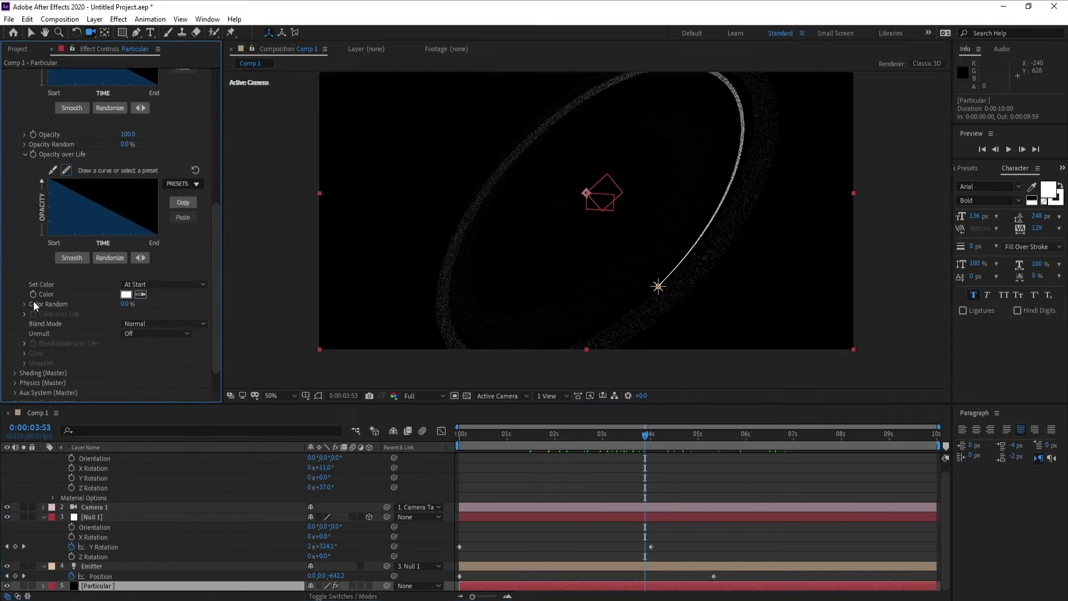
Set Particular's Set Color to Over Life with the cyan-to-blue Color over Life preset.
{"action": "left_click", "coordinate": [149, 283]}
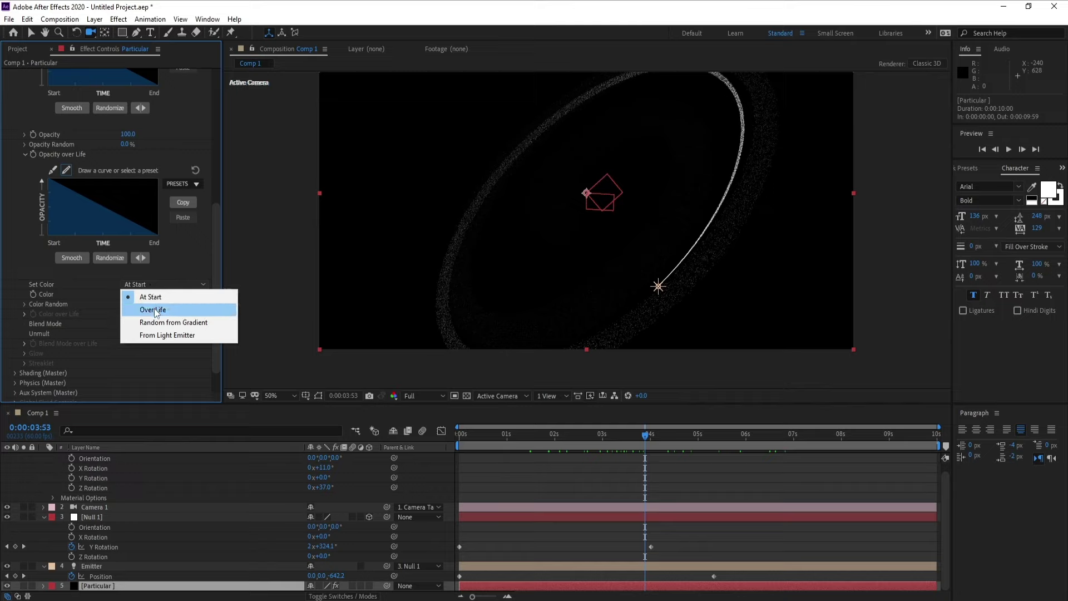
{"action": "left_click", "coordinate": [154, 310]}
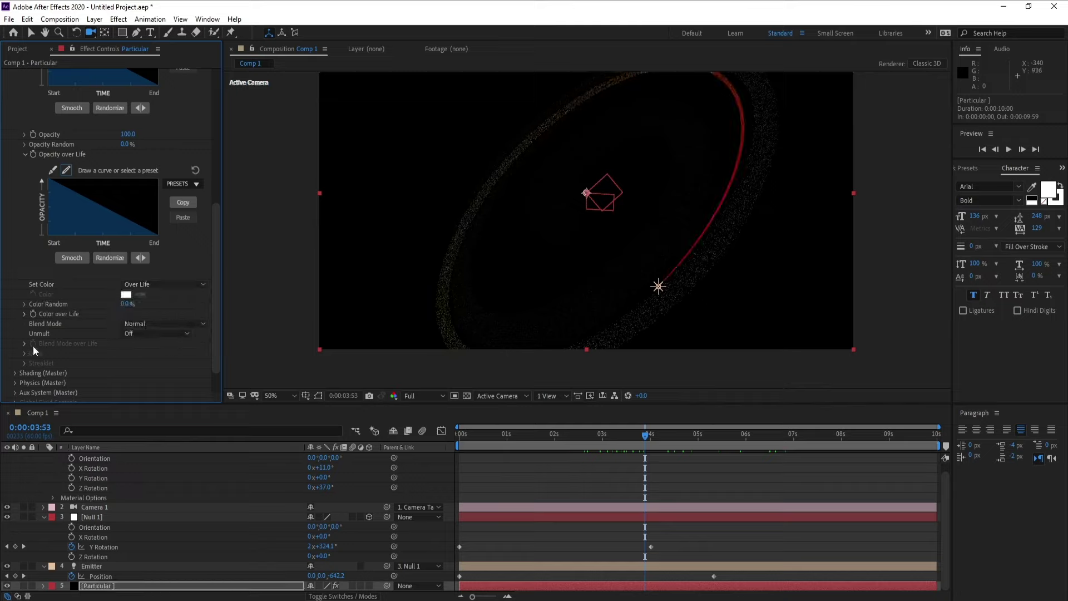
{"action": "left_click", "coordinate": [25, 315]}
{"action": "left_click", "coordinate": [199, 325]}
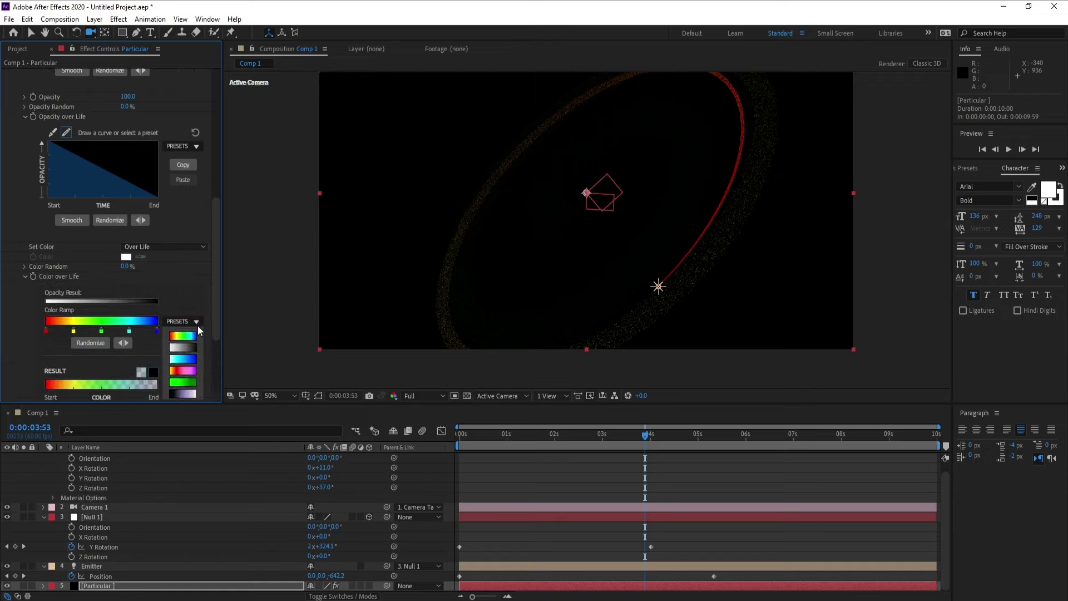
{"action": "left_click", "coordinate": [188, 361]}
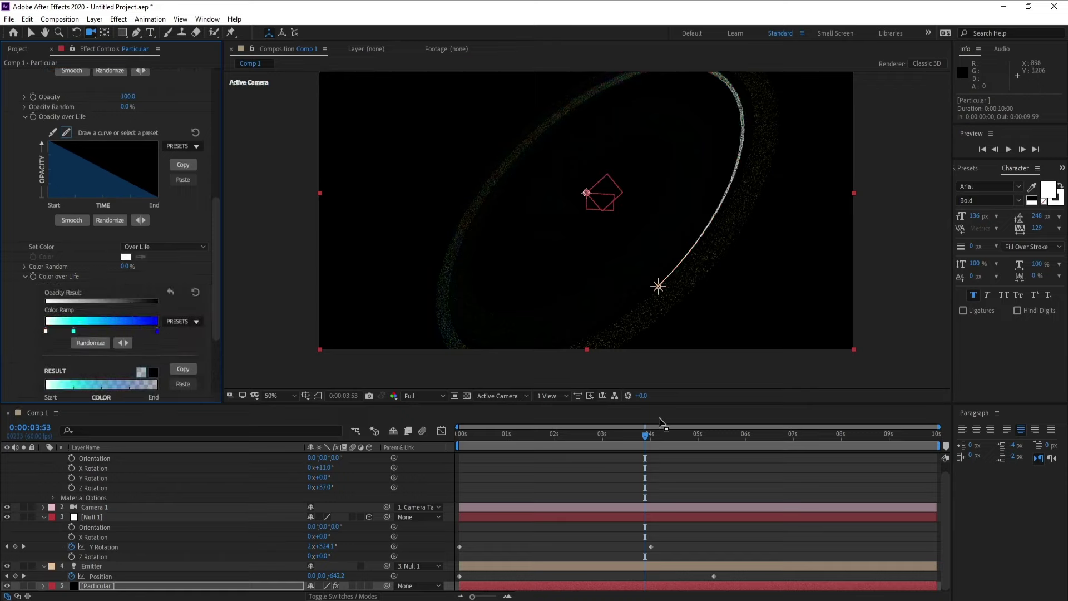
{"action": "left_click_drag", "start_coordinate": [642, 437], "coordinate": [668, 438]}
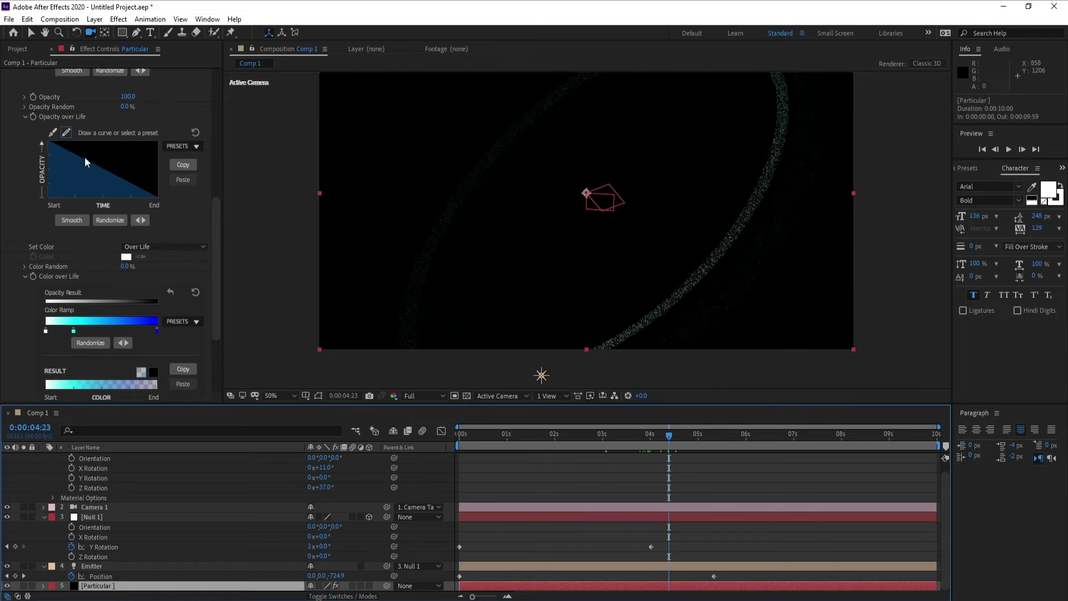
Apply Effect > Stylize > Glow to the Particular layer with default settings.
{"action": "left_click", "coordinate": [119, 19]}
{"action": "mouse_move", "coordinate": [300, 54]}
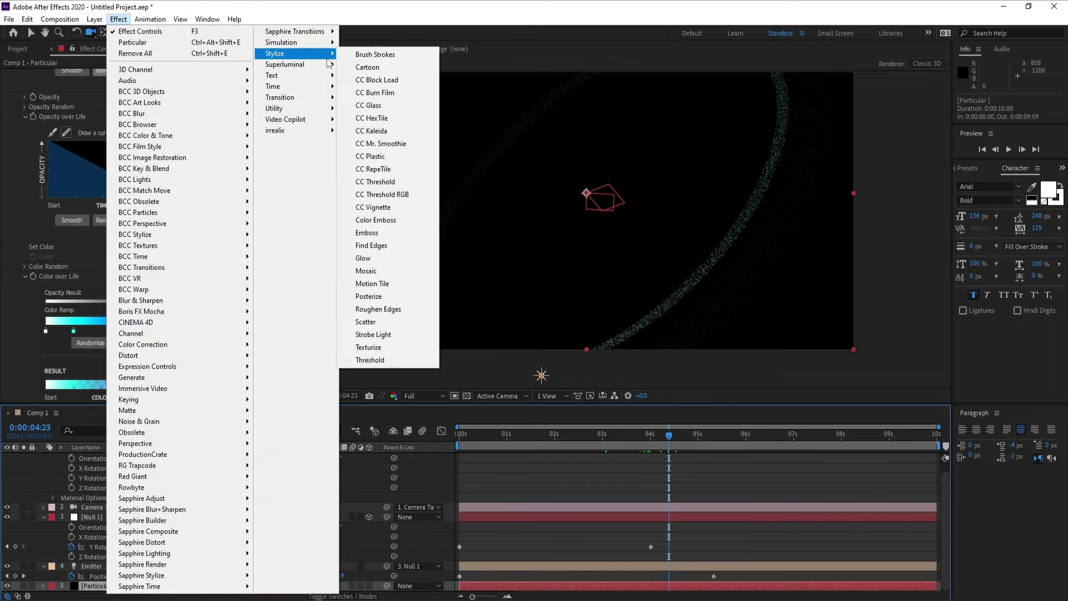
{"action": "left_click", "coordinate": [367, 259]}
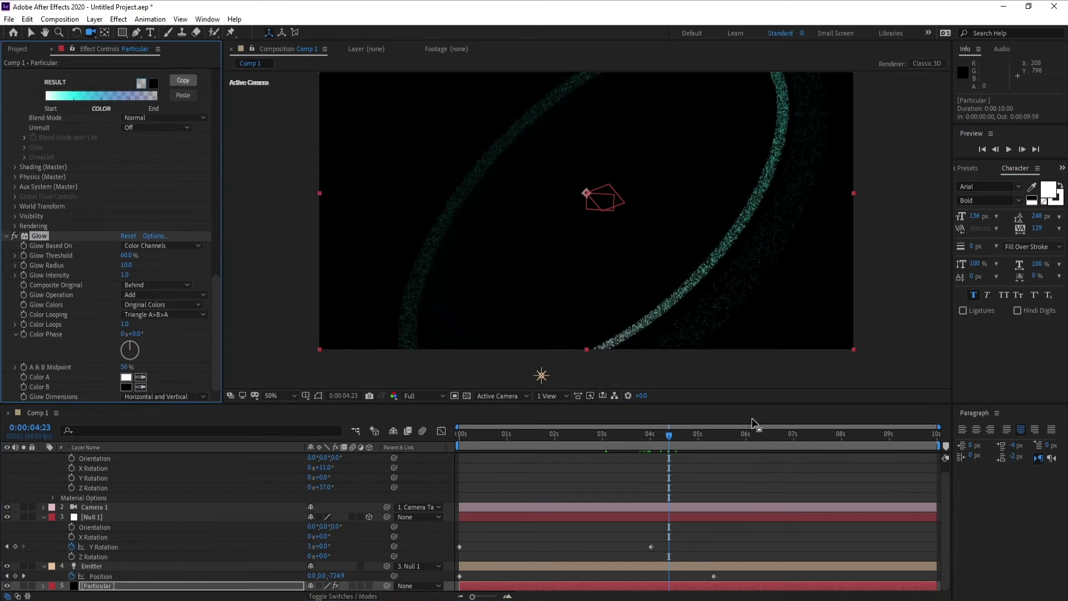
{"action": "left_click_drag", "start_coordinate": [670, 434], "coordinate": [632, 436]}
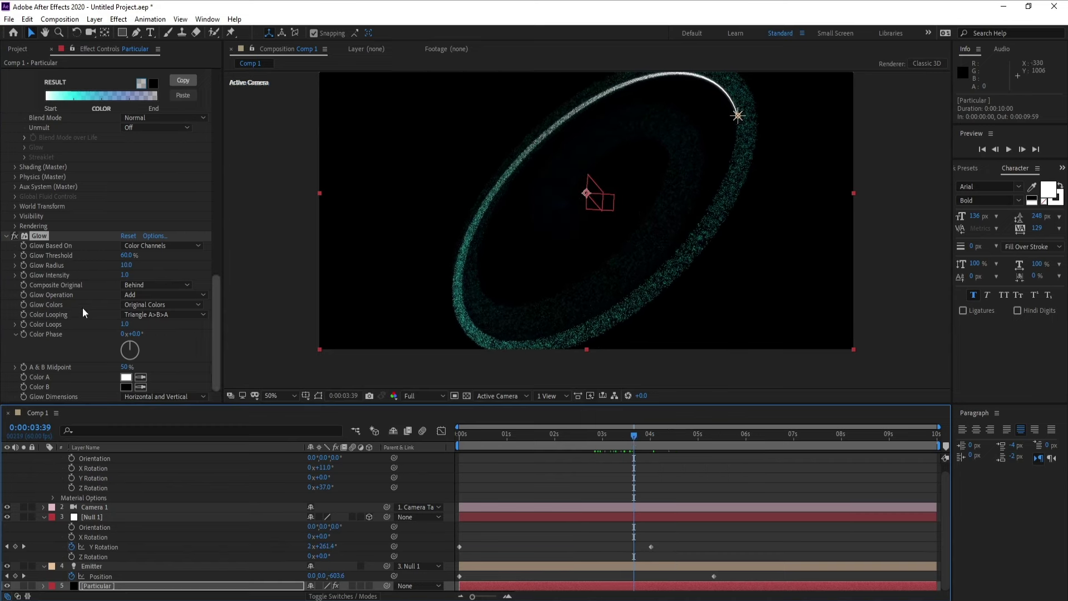
Duplicate Glow as Glow 2 and set its Threshold to 25% and Radius to 200.
{"action": "left_click", "coordinate": [33, 235]}
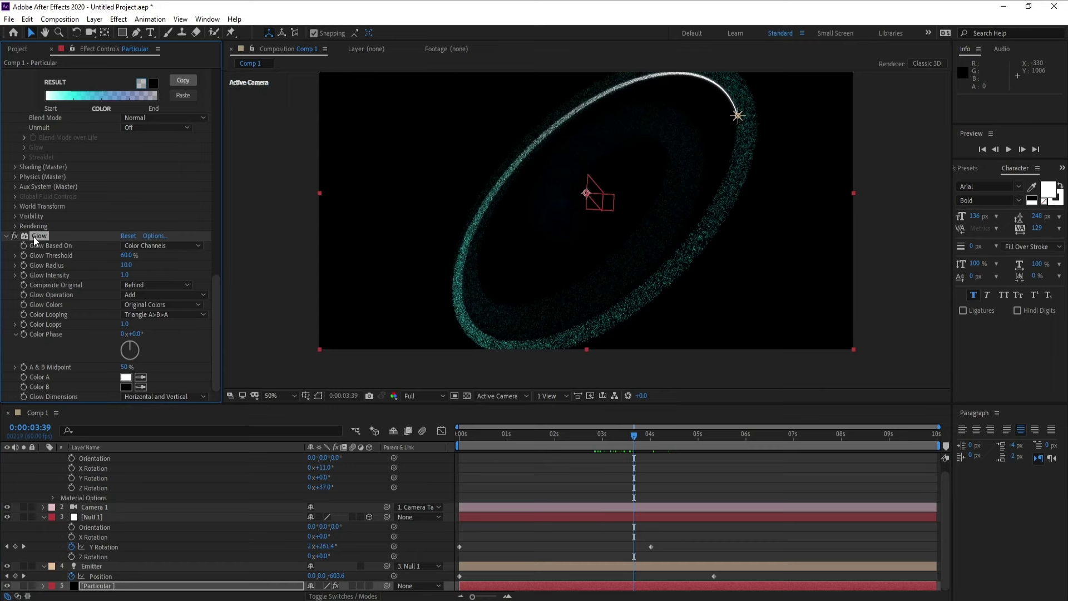
{"action": "key", "text": "ctrl+d"}
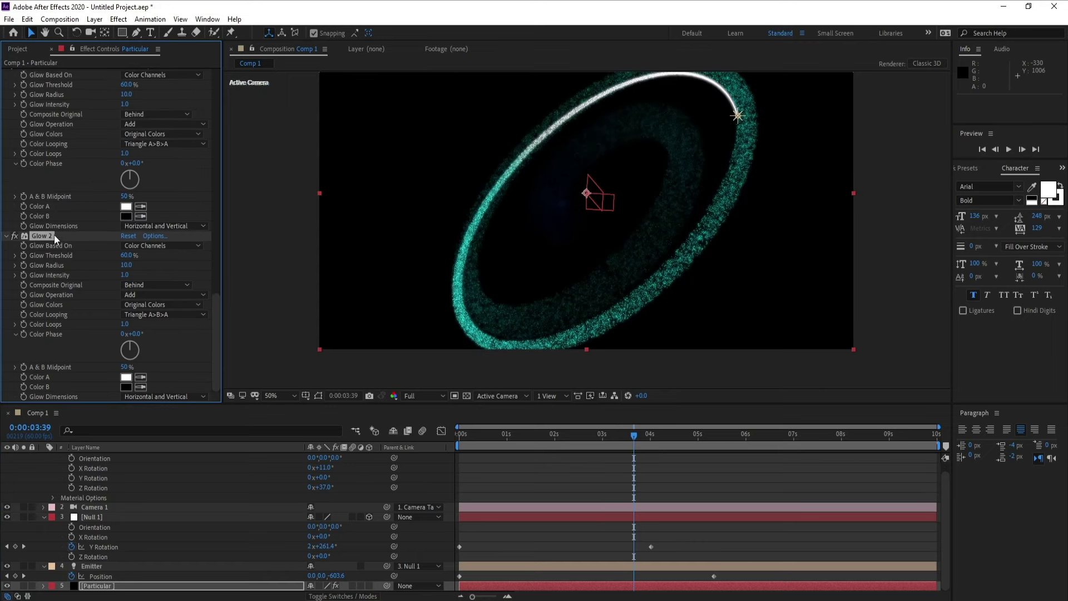
{"action": "left_click", "coordinate": [128, 255]}
{"action": "key", "text": "Return"}
{"action": "left_click_drag", "start_coordinate": [127, 265], "coordinate": [169, 270]}
{"action": "left_click", "coordinate": [127, 264]}
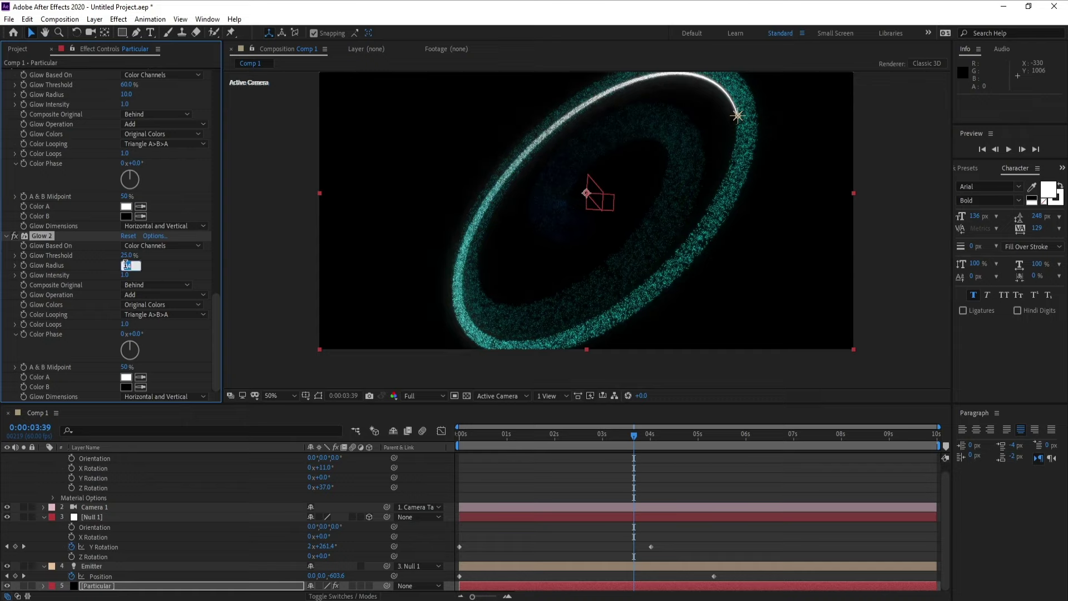
{"action": "key", "text": "Return"}
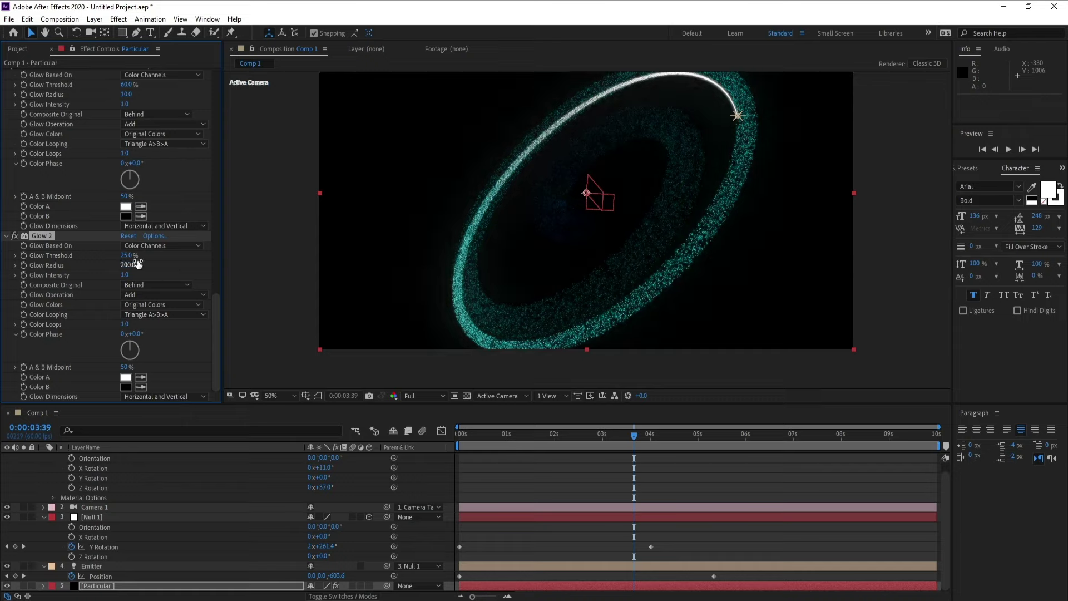
Set Glow 2 to A & B Colors with Sawtooth B>A looping, shifting Color A toward cyan.
{"action": "left_click", "coordinate": [157, 303]}
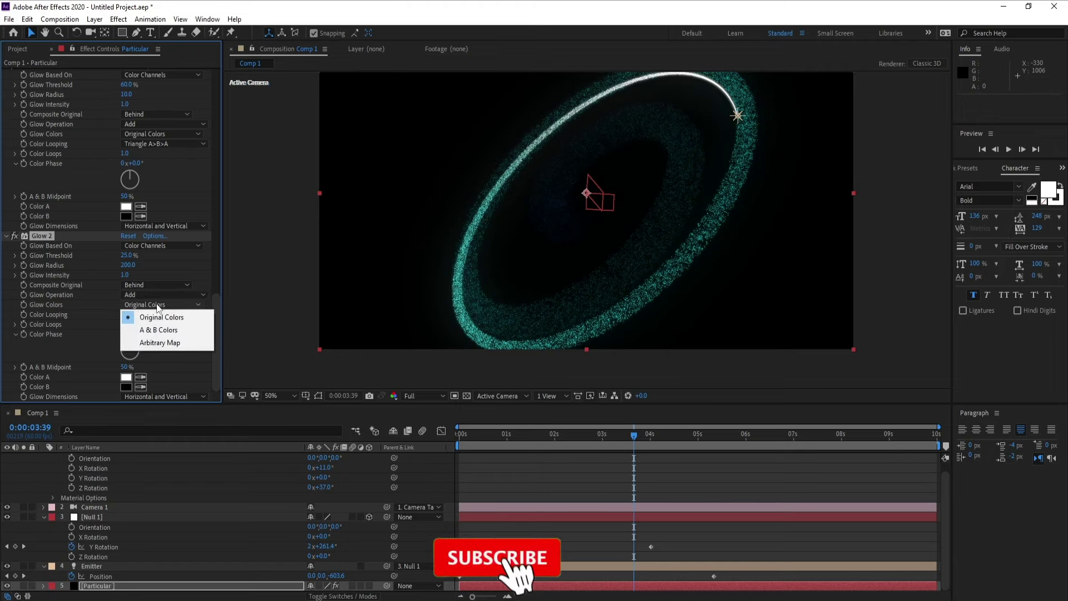
{"action": "left_click", "coordinate": [163, 330]}
{"action": "left_click", "coordinate": [163, 316]}
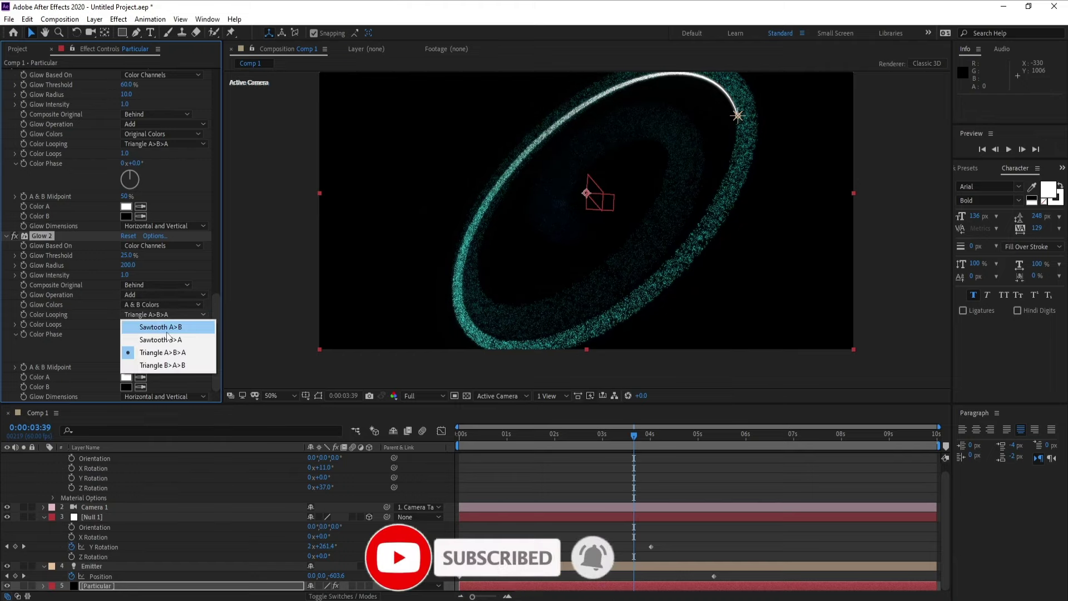
{"action": "left_click", "coordinate": [169, 339]}
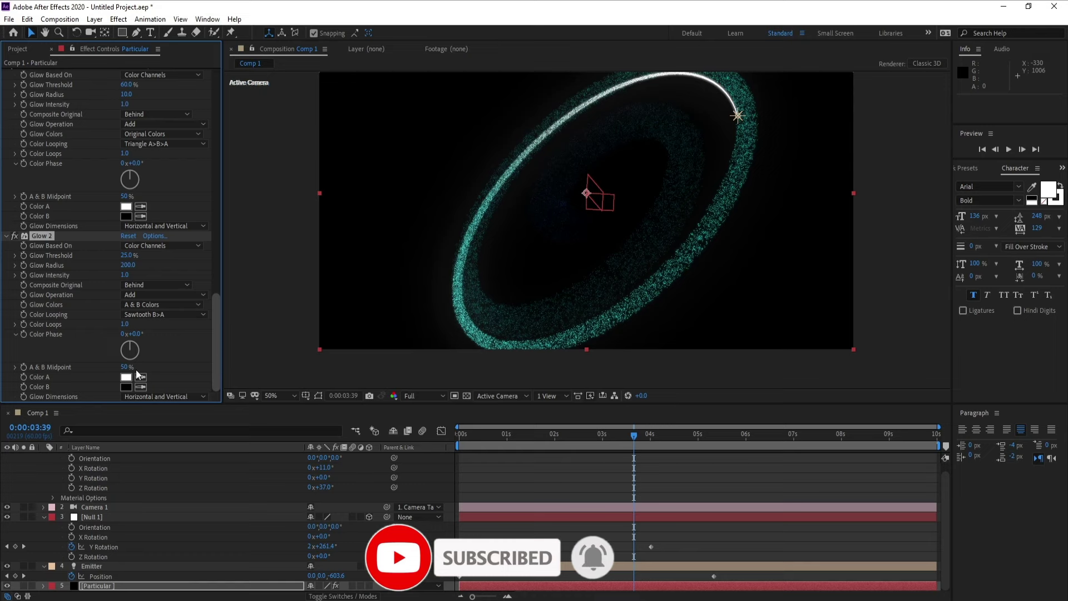
{"action": "left_click", "coordinate": [127, 376]}
{"action": "left_click_drag", "start_coordinate": [244, 337], "coordinate": [242, 304]}
Set Glow 2's Color A to bright cyan 00BAFF and Color B to deep blue 0078FF.
{"action": "left_click", "coordinate": [225, 238]}
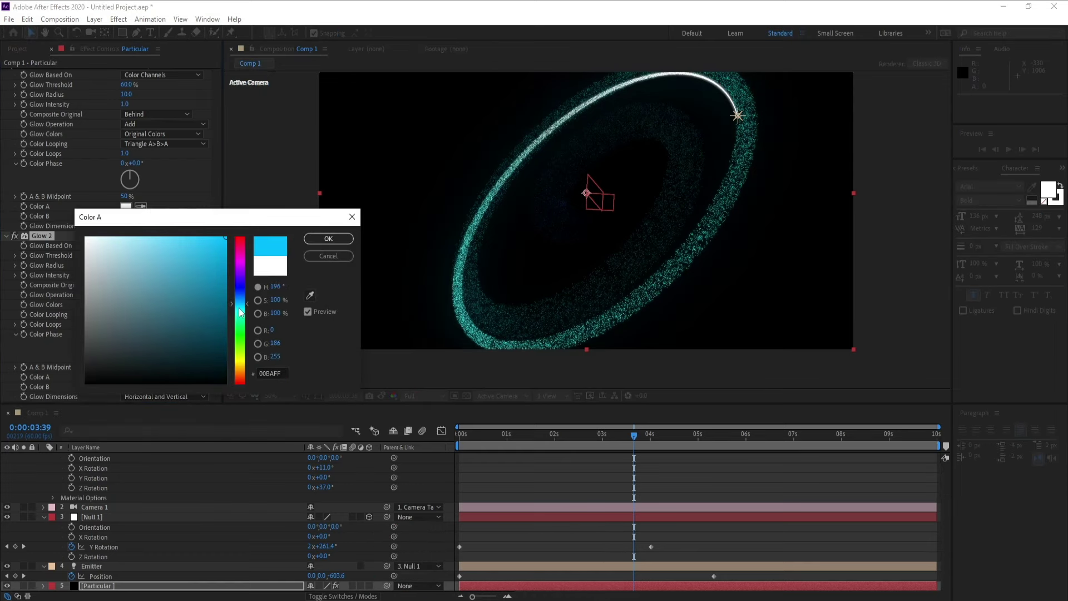
{"action": "left_click", "coordinate": [328, 238]}
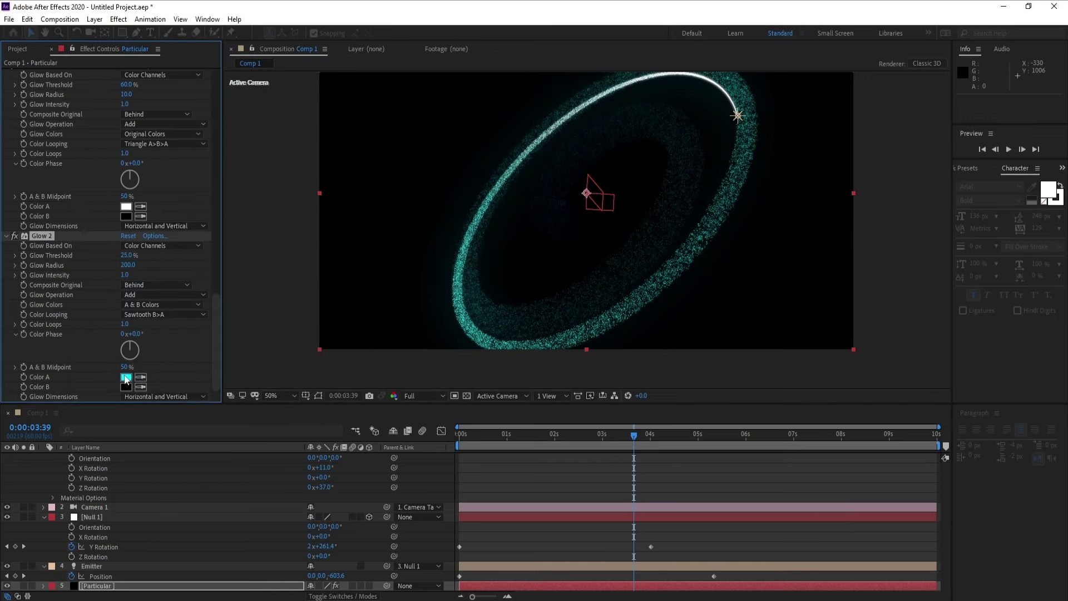
{"action": "left_click", "coordinate": [125, 386]}
{"action": "left_click", "coordinate": [226, 238]}
{"action": "left_click", "coordinate": [242, 298]}
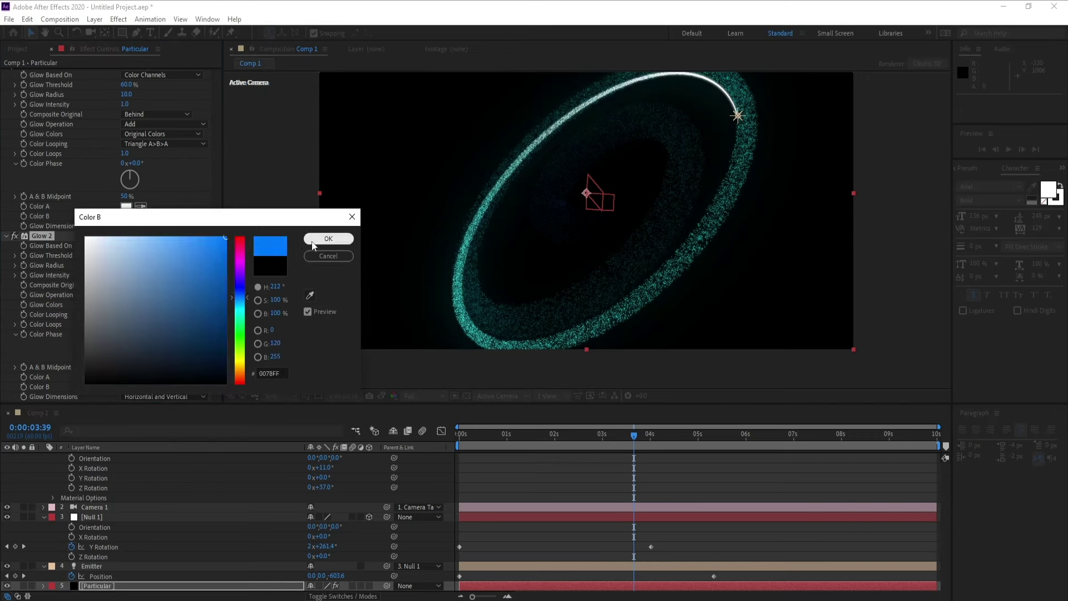
{"action": "left_click", "coordinate": [328, 238]}
{"action": "mouse_move", "coordinate": [633, 433]}
{"action": "left_mouse_down"}
{"action": "mouse_move", "coordinate": [615, 434]}
{"action": "mouse_move", "coordinate": [662, 427]}
{"action": "mouse_move", "coordinate": [568, 440]}
{"action": "mouse_move", "coordinate": [631, 427]}
{"action": "left_mouse_up"}
Add a Curves effect and bend its RGB channel into an S-shaped contrast curve.
{"action": "left_click", "coordinate": [118, 19]}
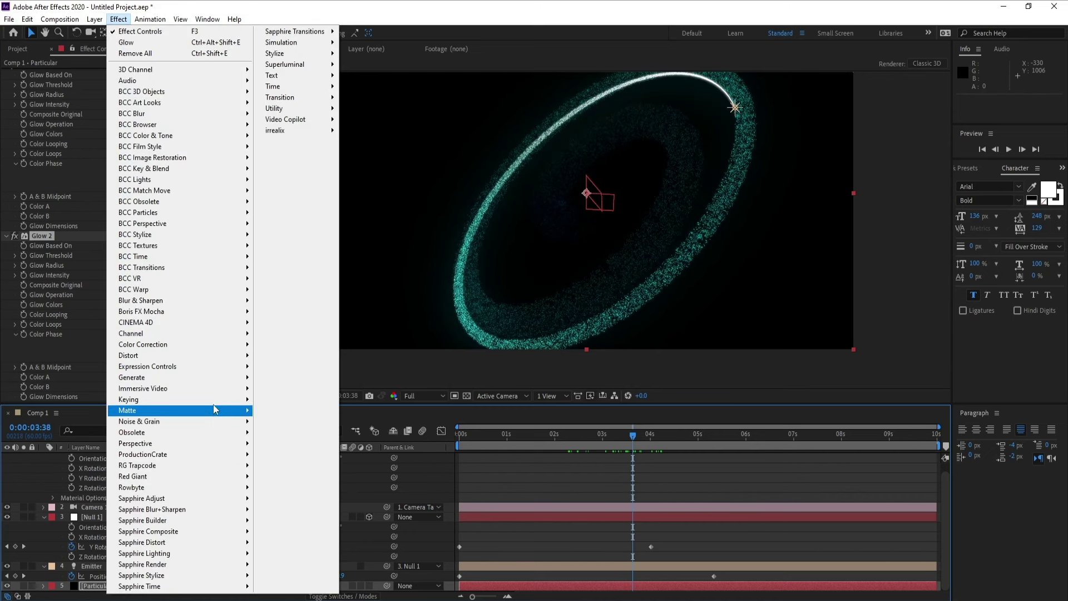
{"action": "mouse_move", "coordinate": [207, 348]}
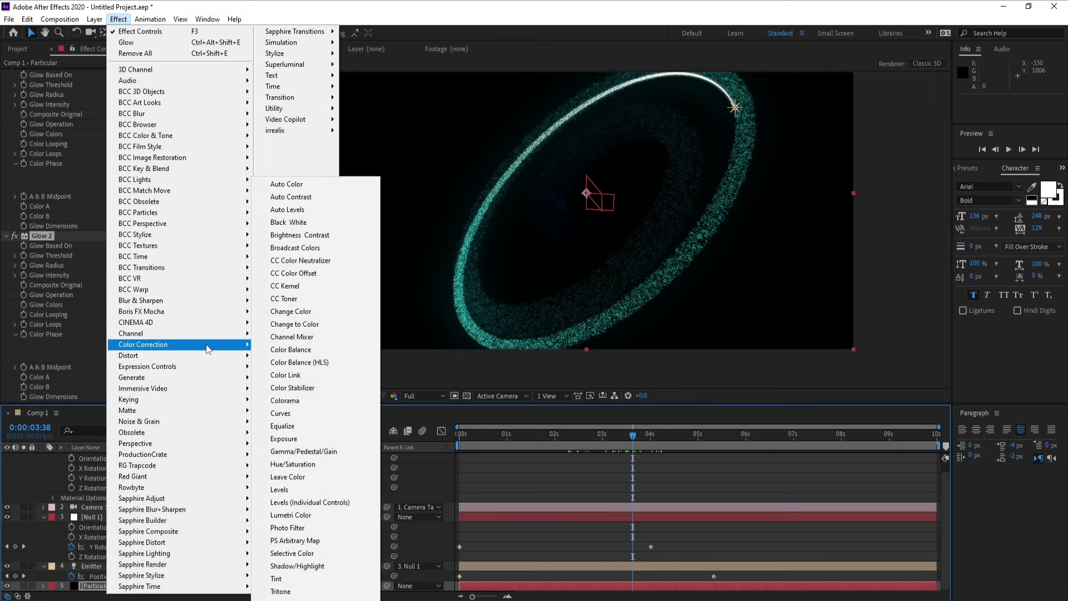
{"action": "left_click", "coordinate": [277, 414]}
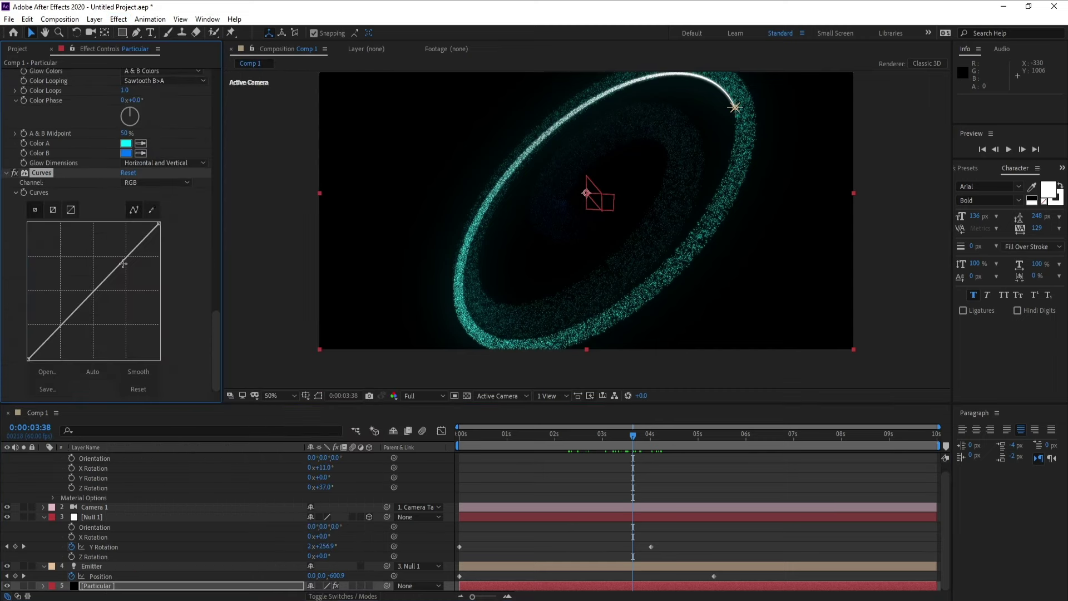
{"action": "left_click_drag", "start_coordinate": [124, 265], "coordinate": [81, 319]}
{"action": "key", "text": "ctrl+z"}
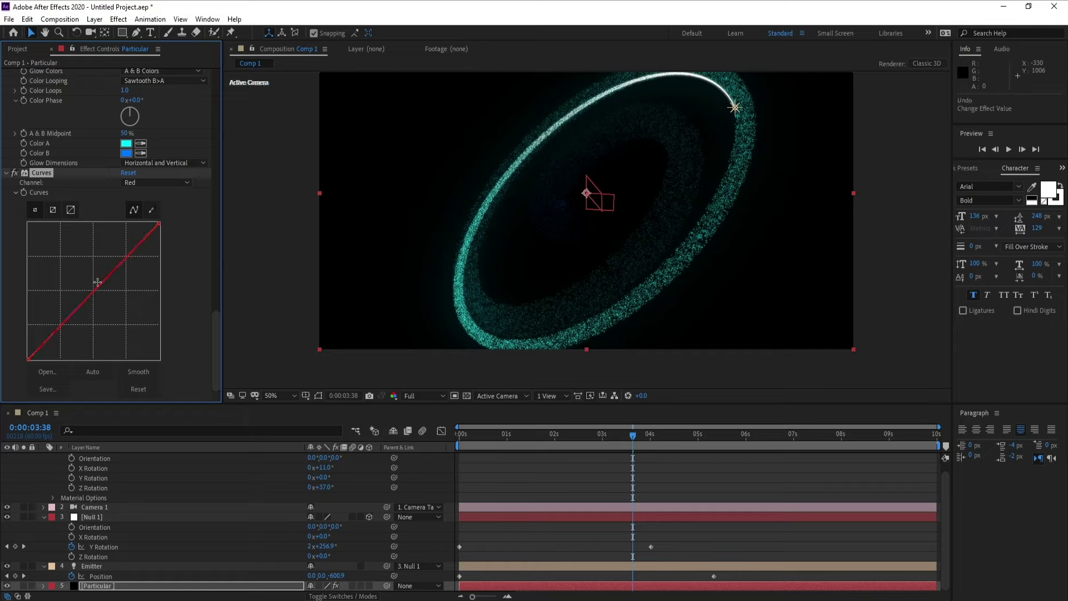
{"action": "left_click", "coordinate": [146, 183]}
{"action": "left_click", "coordinate": [151, 197]}
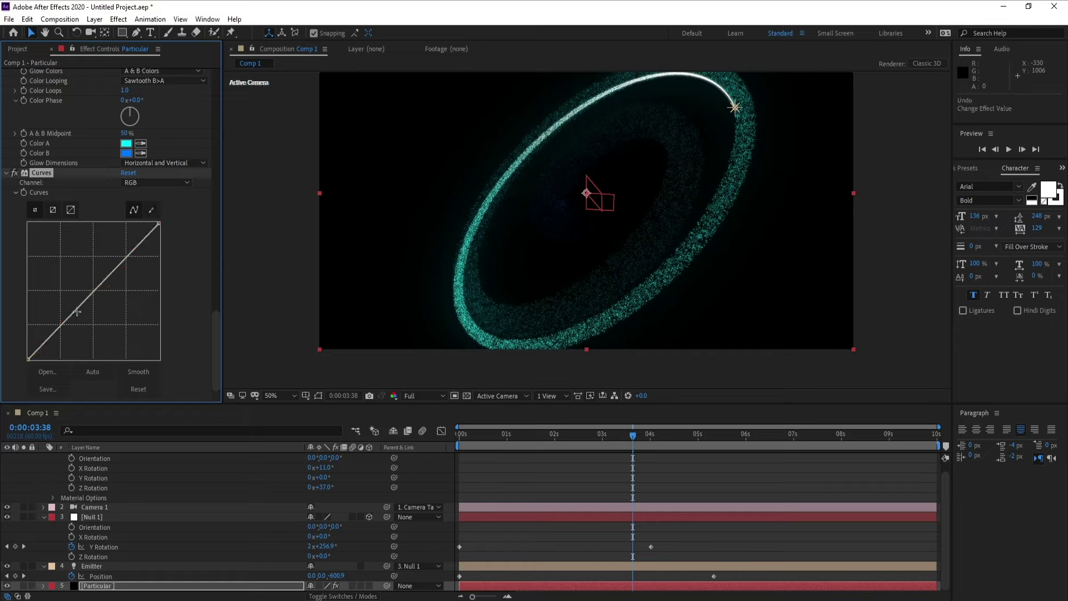
{"action": "left_click_drag", "start_coordinate": [125, 268], "coordinate": [117, 256]}
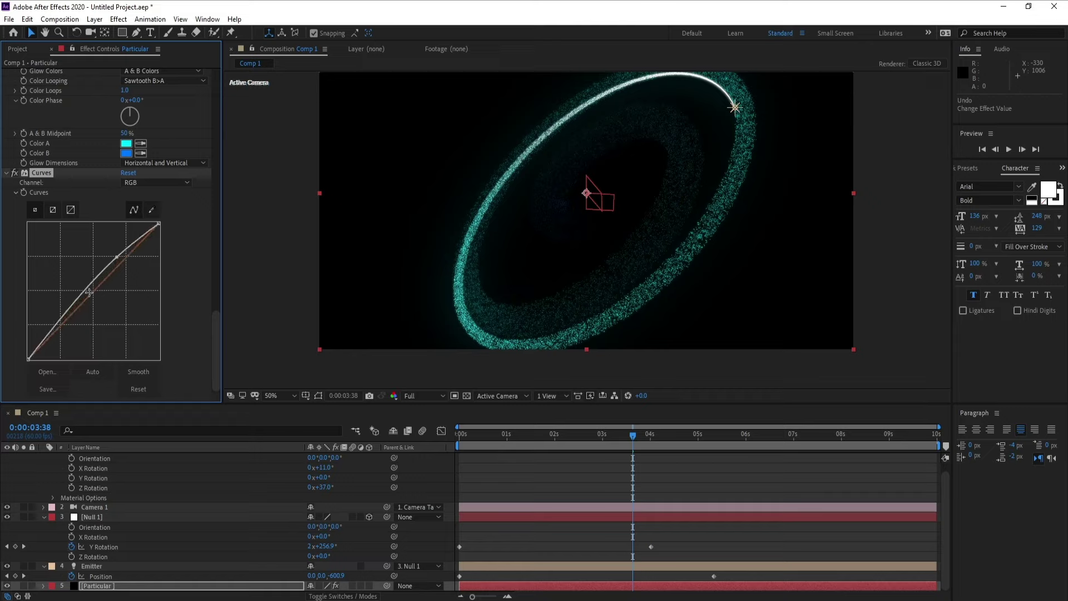
{"action": "left_click_drag", "start_coordinate": [75, 301], "coordinate": [79, 319]}
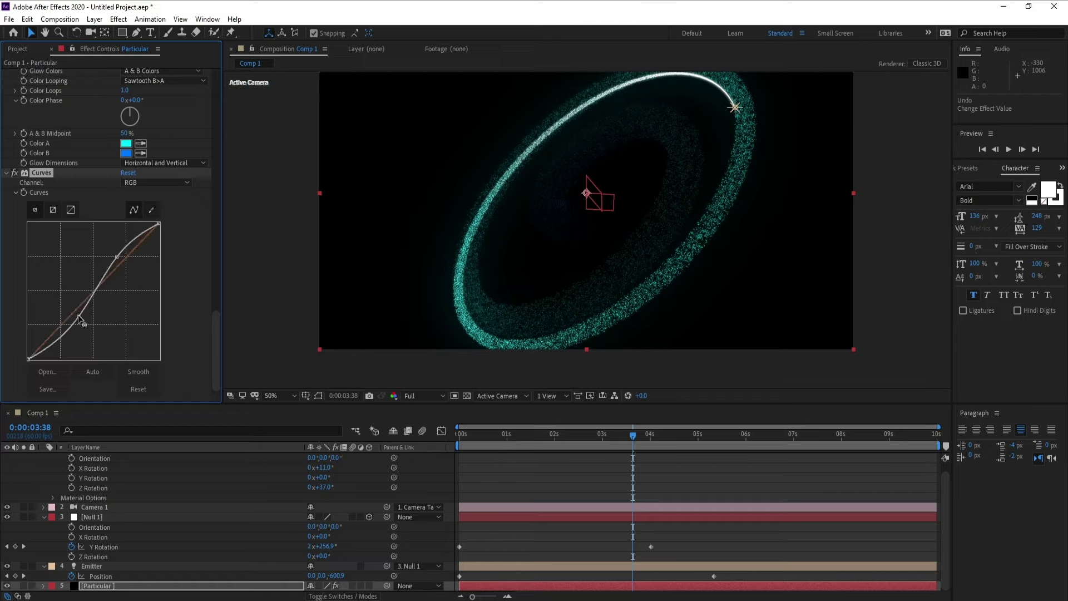
Reshape the Curves Alpha channel into a steep S to make the ring subtler.
{"action": "left_click", "coordinate": [157, 188]}
{"action": "left_click", "coordinate": [156, 246]}
{"action": "left_click_drag", "start_coordinate": [98, 289], "coordinate": [96, 313]}
{"action": "left_click_drag", "start_coordinate": [125, 278], "coordinate": [120, 260]}
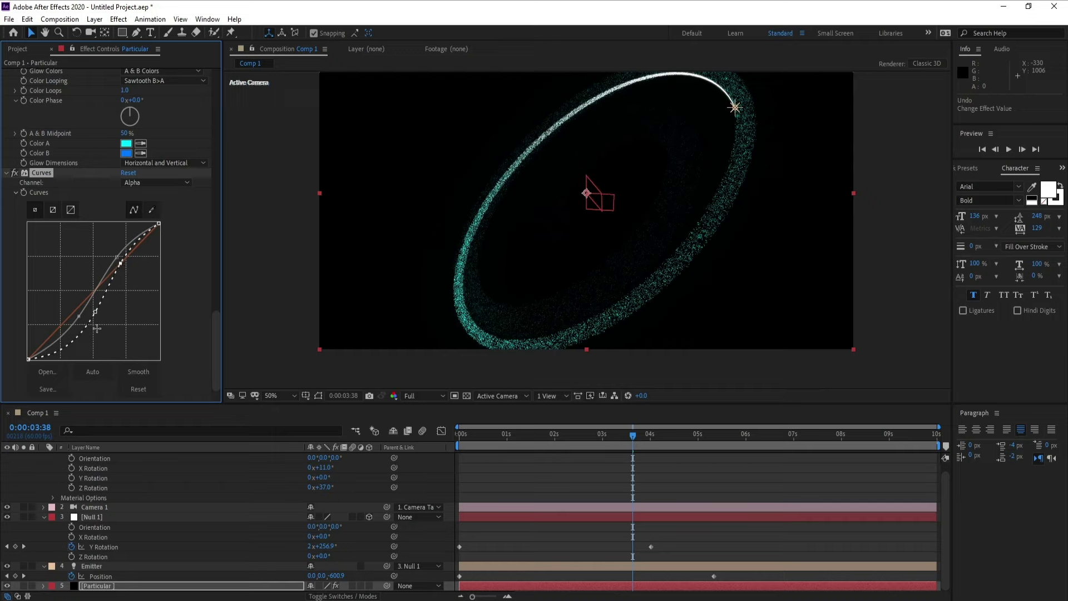
{"action": "left_click_drag", "start_coordinate": [95, 312], "coordinate": [79, 319]}
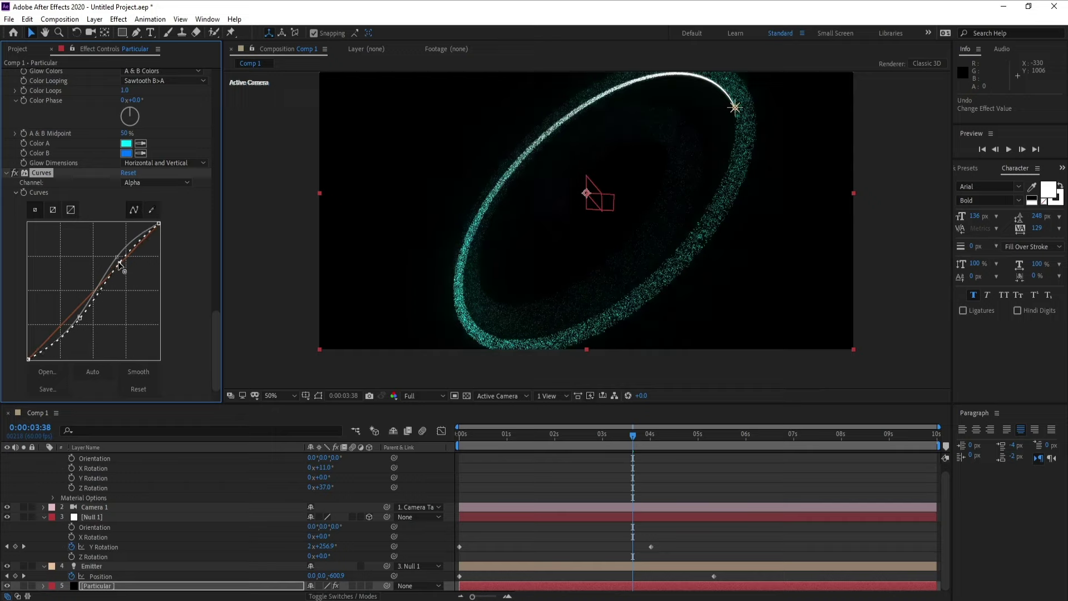
{"action": "scroll", "coordinate": [141, 530], "scroll_direction": "up", "scroll_amount": 1}
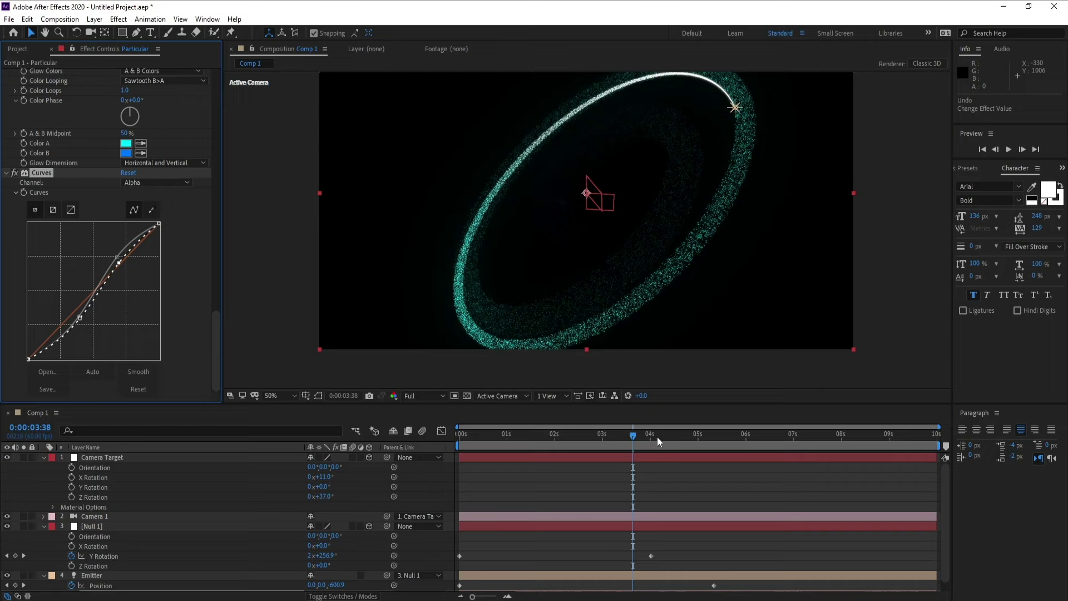
Collapse the layer properties, then duplicate the Particular layer with Ctrl+D at frame 1:56.
{"action": "left_click_drag", "start_coordinate": [667, 433], "coordinate": [529, 483]}
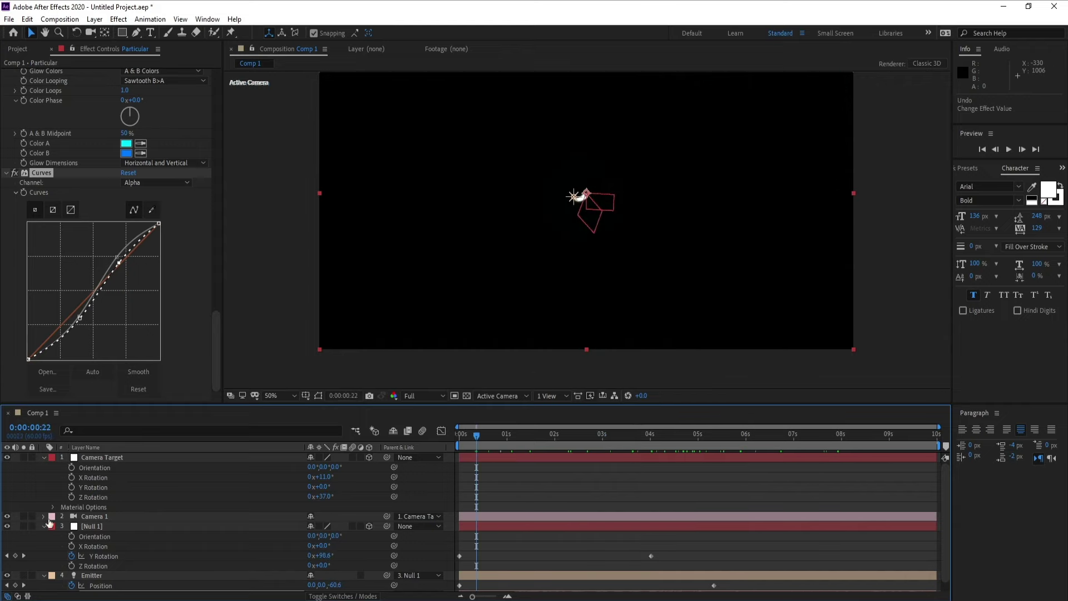
{"action": "left_click", "coordinate": [45, 457]}
{"action": "left_click", "coordinate": [44, 477]}
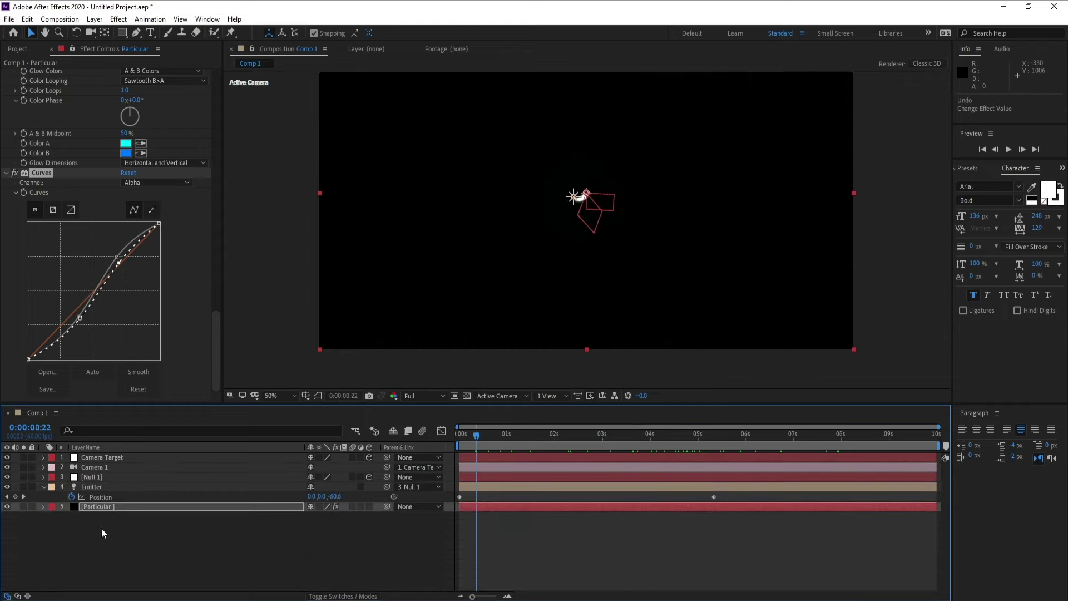
{"action": "left_click", "coordinate": [43, 487]}
{"action": "left_click", "coordinate": [102, 498]}
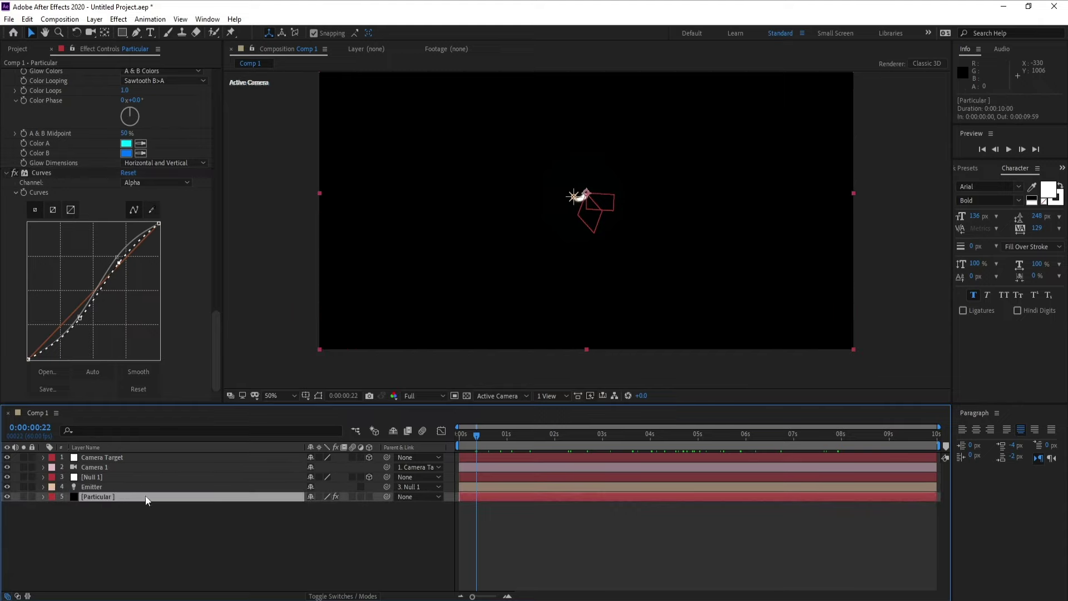
{"action": "left_click_drag", "start_coordinate": [539, 446], "coordinate": [551, 446]}
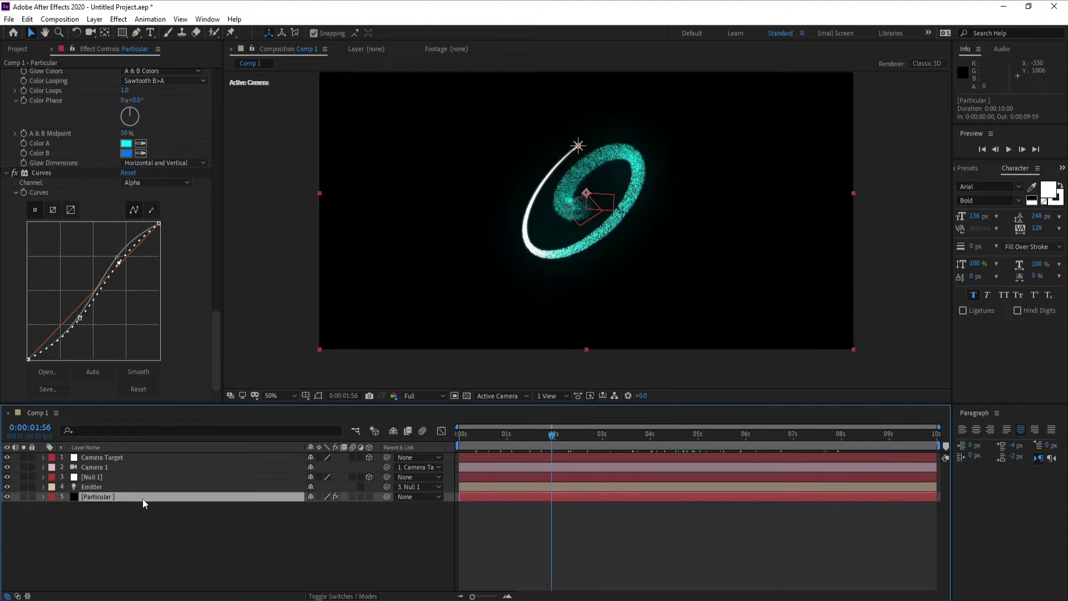
{"action": "key", "text": "ctrl+d"}
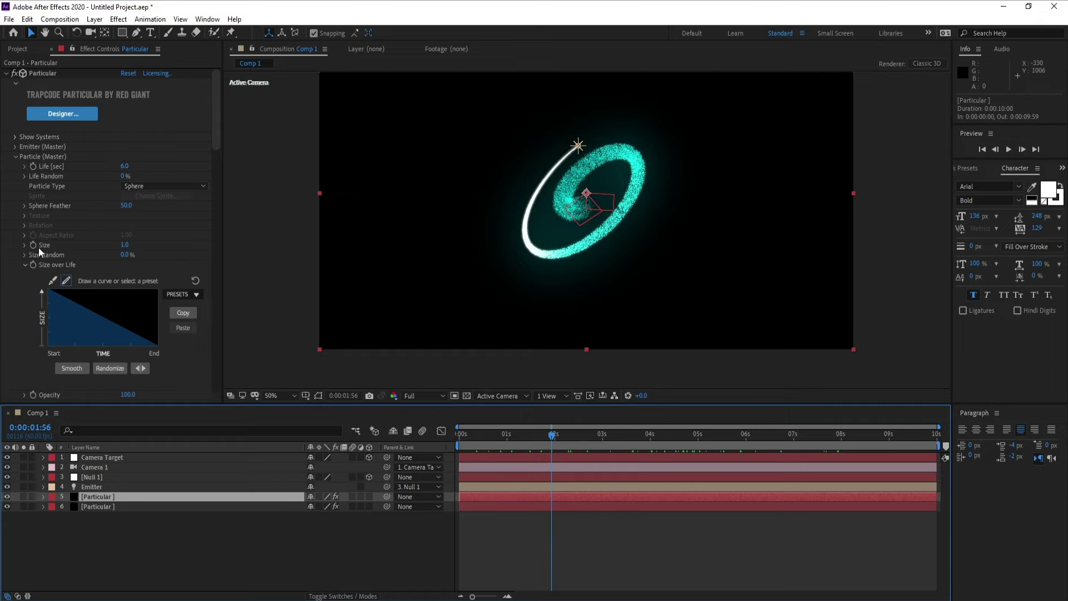
Make the emitter a Box with Velocity 0 and individual emitter size 2658×2108×500.
{"action": "left_click", "coordinate": [15, 147]}
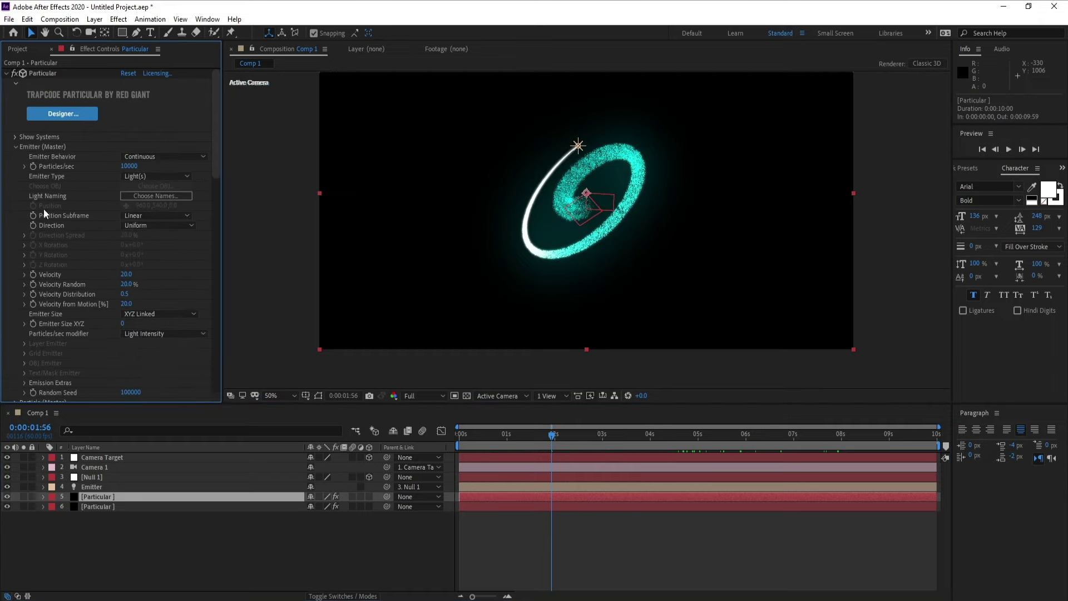
{"action": "left_click", "coordinate": [145, 179]}
{"action": "left_click", "coordinate": [154, 204]}
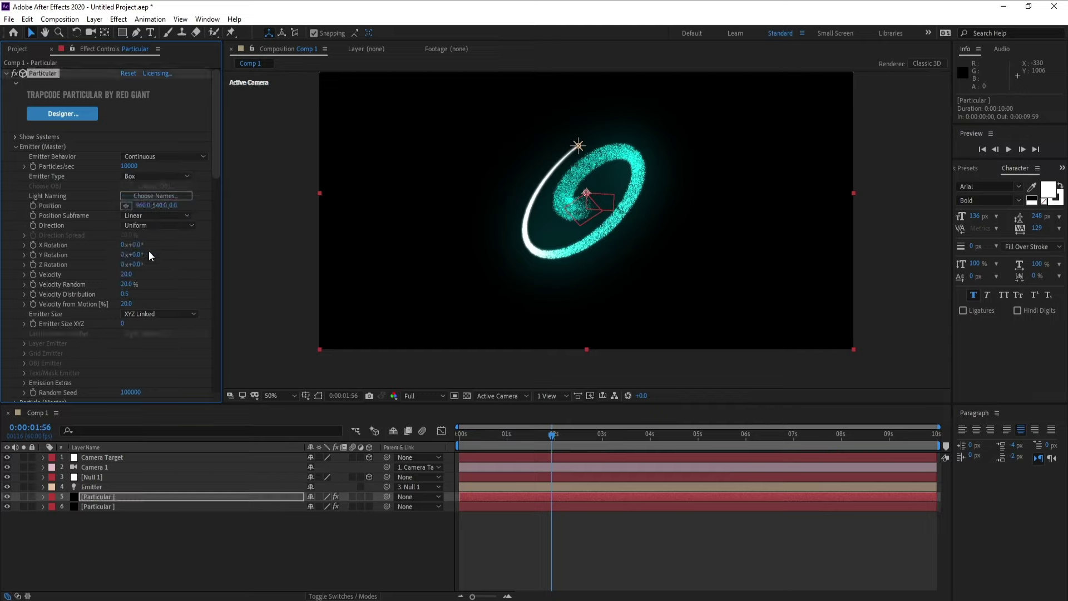
{"action": "left_click", "coordinate": [125, 275]}
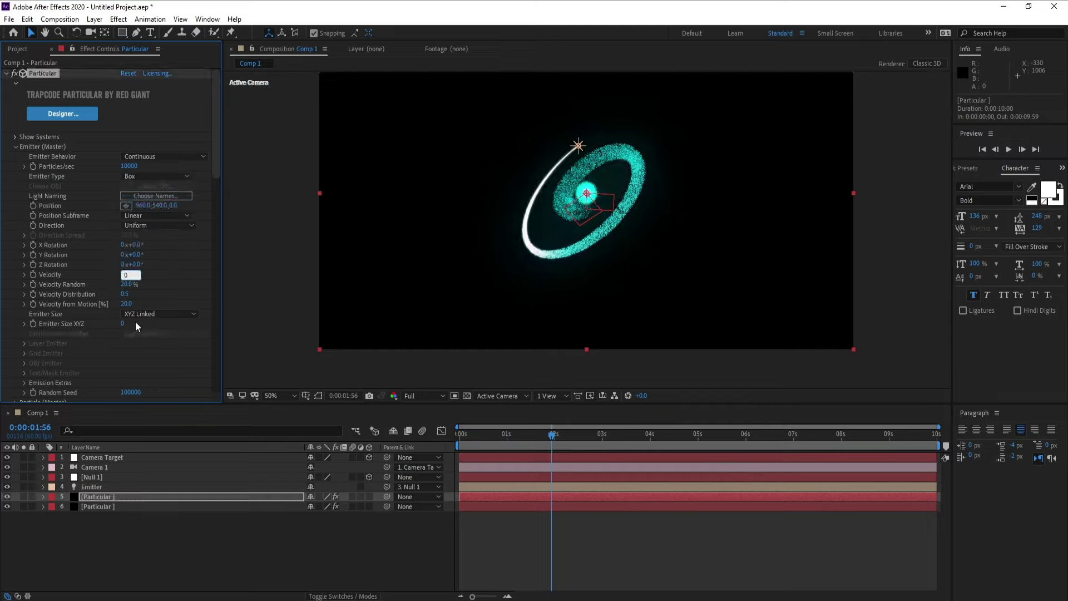
{"action": "left_click", "coordinate": [153, 311]}
{"action": "left_click", "coordinate": [129, 340]}
{"action": "left_click_drag", "start_coordinate": [123, 327], "coordinate": [1026, 339]}
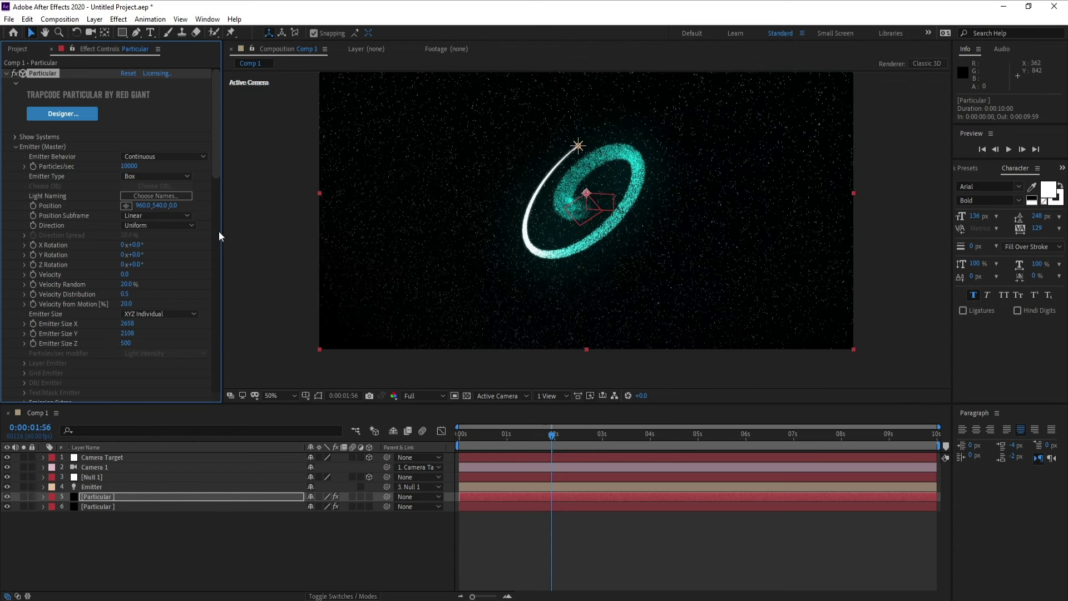
Set Particles/sec to 400 and move the playhead to around 2:37.
{"action": "left_click", "coordinate": [131, 167]}
{"action": "type", "text": "300"}
{"action": "key", "text": "Return"}
{"action": "left_click", "coordinate": [131, 166]}
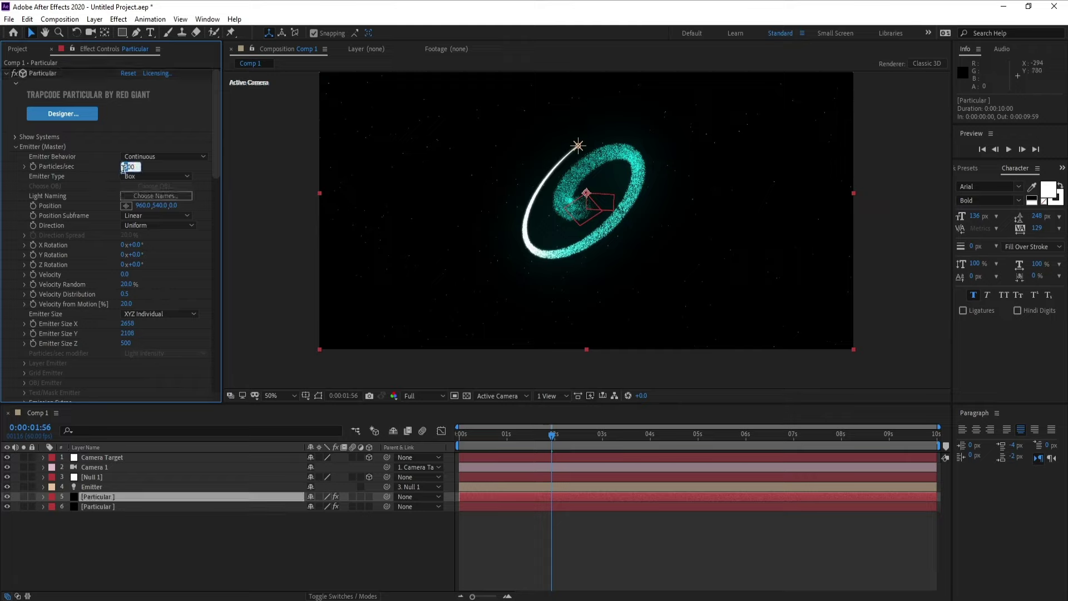
{"action": "key", "text": "Return"}
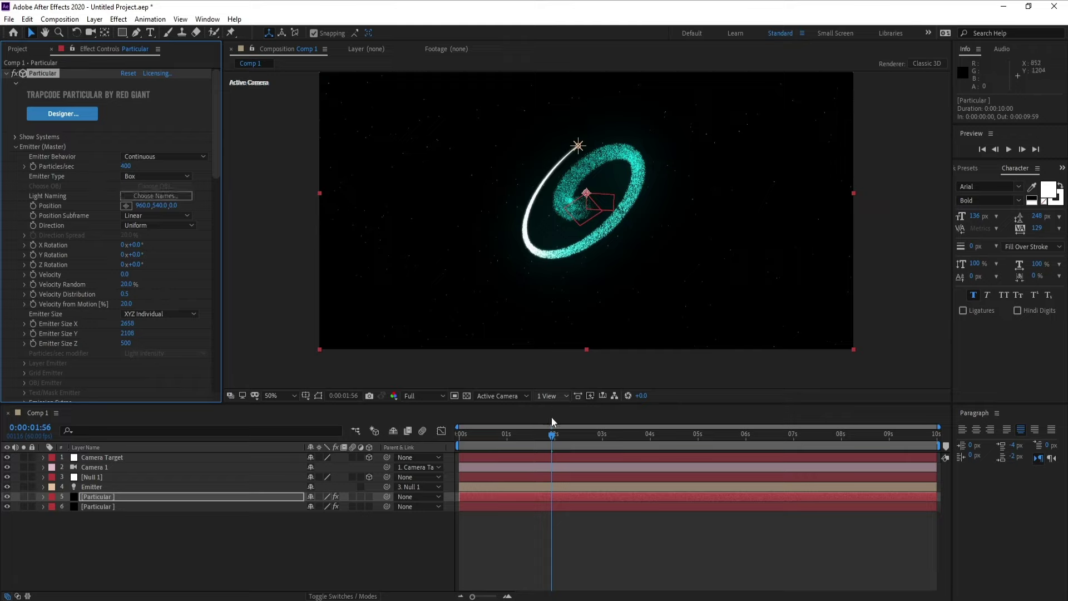
{"action": "left_click_drag", "start_coordinate": [557, 436], "coordinate": [539, 462]}
Create a black solid named BG and move it to the bottom of the layer stack.
{"action": "left_click", "coordinate": [94, 19]}
{"action": "mouse_move", "coordinate": [176, 33]}
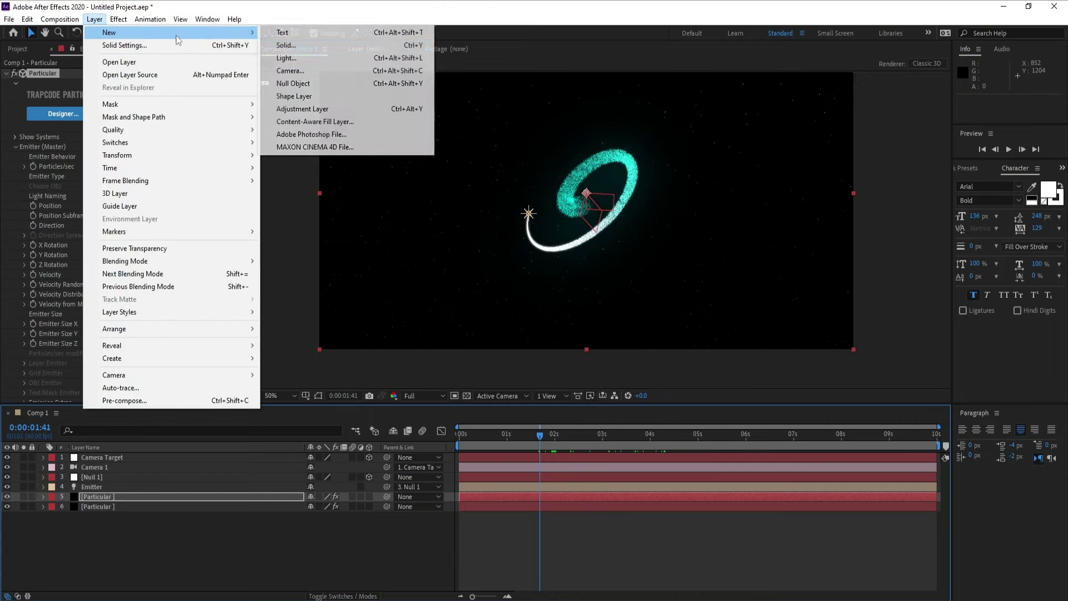
{"action": "left_click", "coordinate": [296, 49]}
{"action": "type", "text": "BG"}
{"action": "key", "text": "Return"}
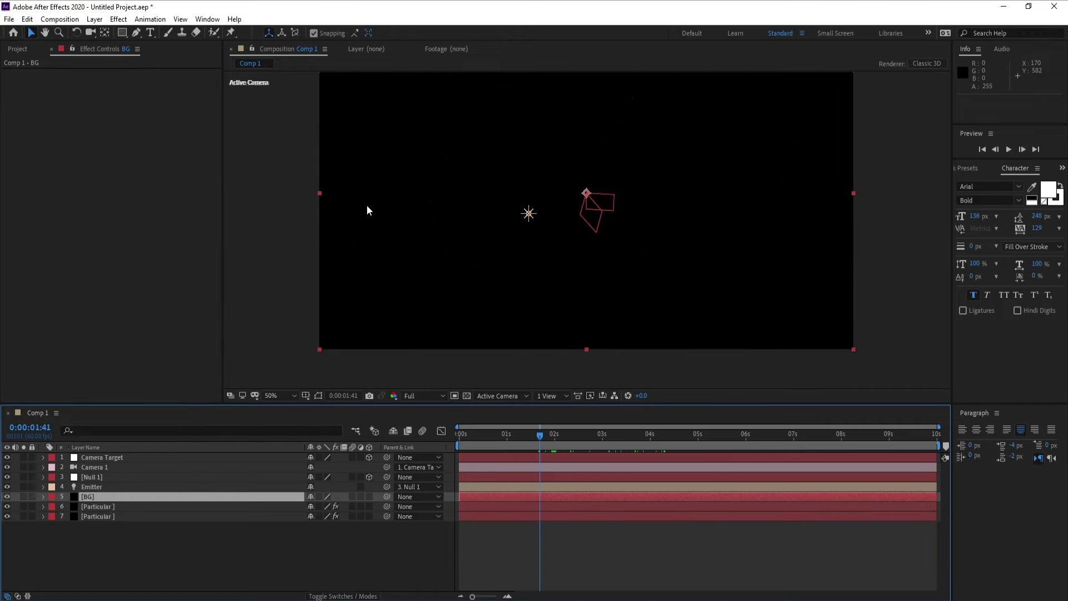
{"action": "left_click_drag", "start_coordinate": [91, 499], "coordinate": [101, 522]}
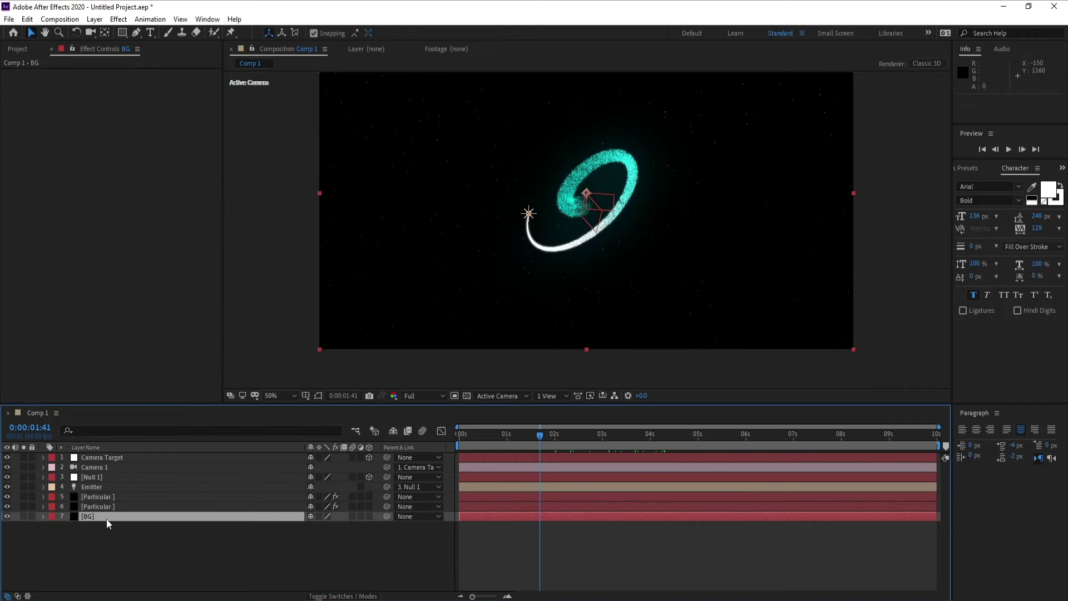
{"action": "left_click", "coordinate": [119, 18]}
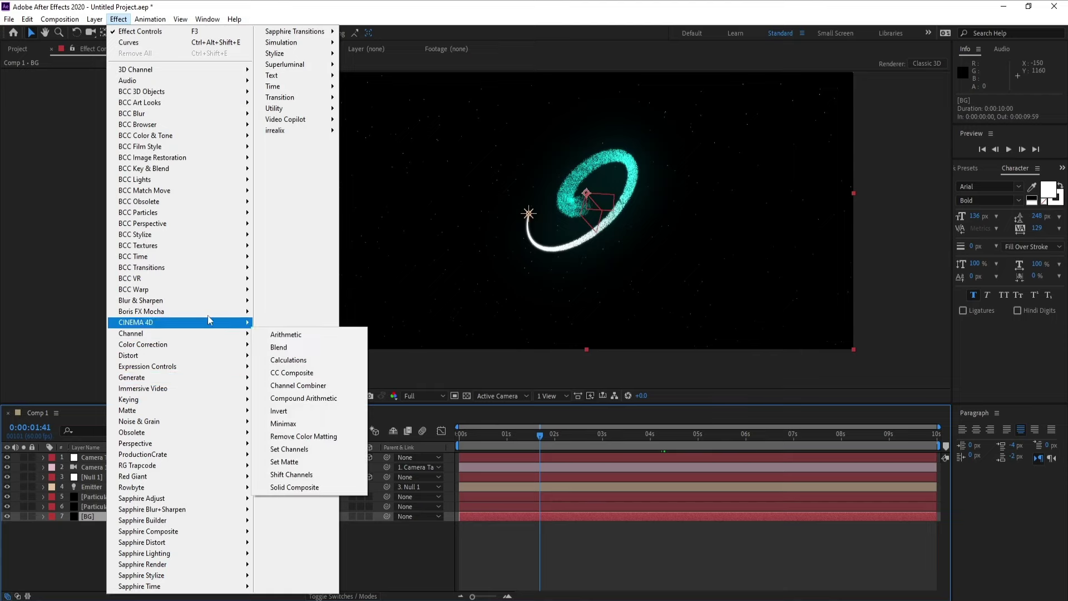
Apply a radial Gradient Ramp to BG with its start point at frame centre.
{"action": "mouse_move", "coordinate": [196, 381]}
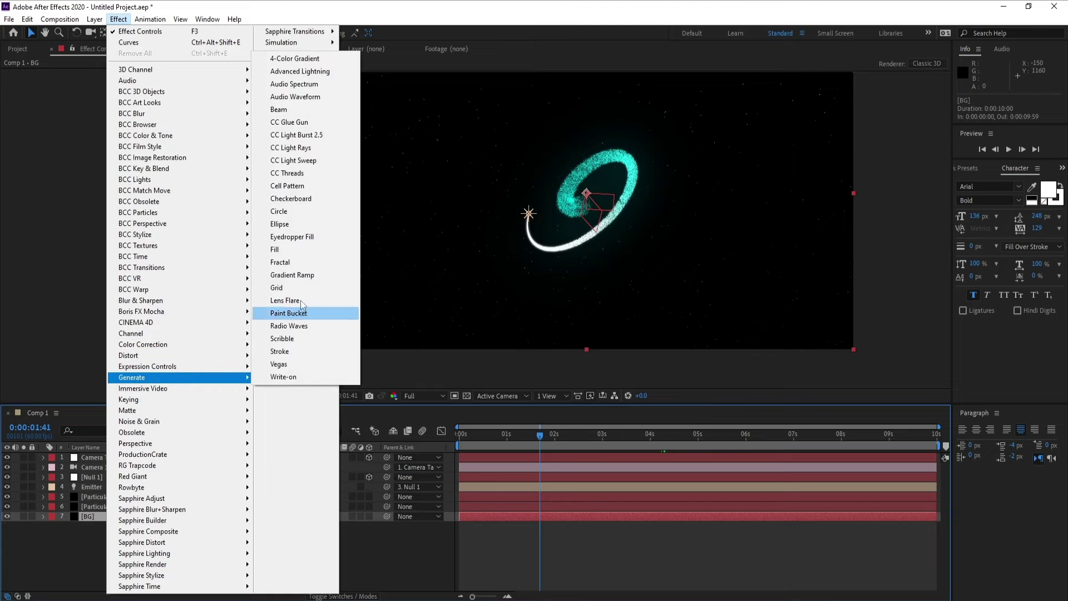
{"action": "left_click", "coordinate": [292, 275]}
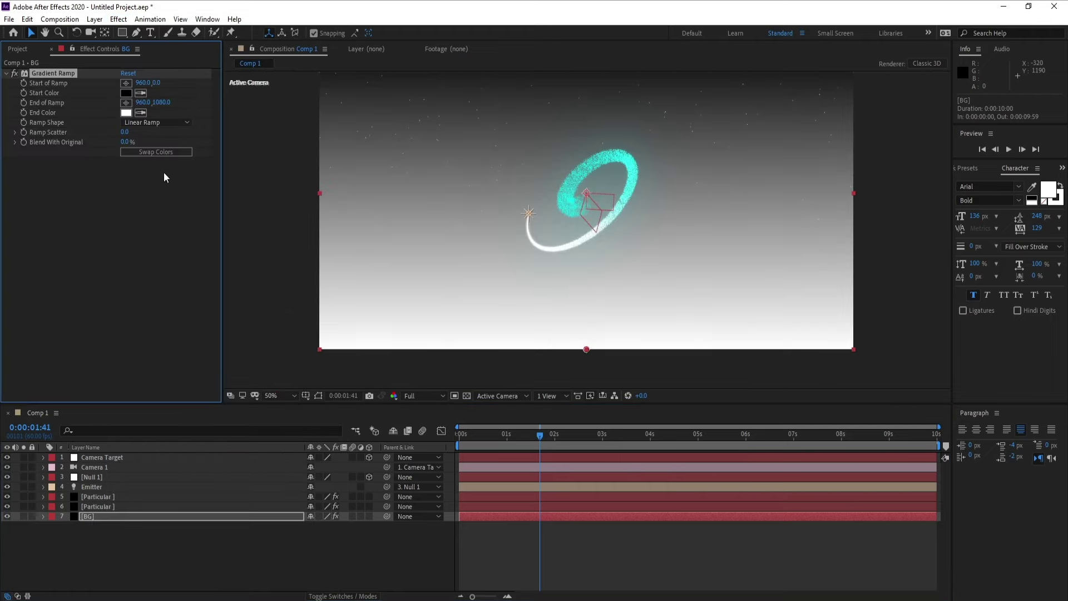
{"action": "left_click", "coordinate": [155, 123]}
{"action": "left_click", "coordinate": [162, 147]}
{"action": "key", "text": "comma"}
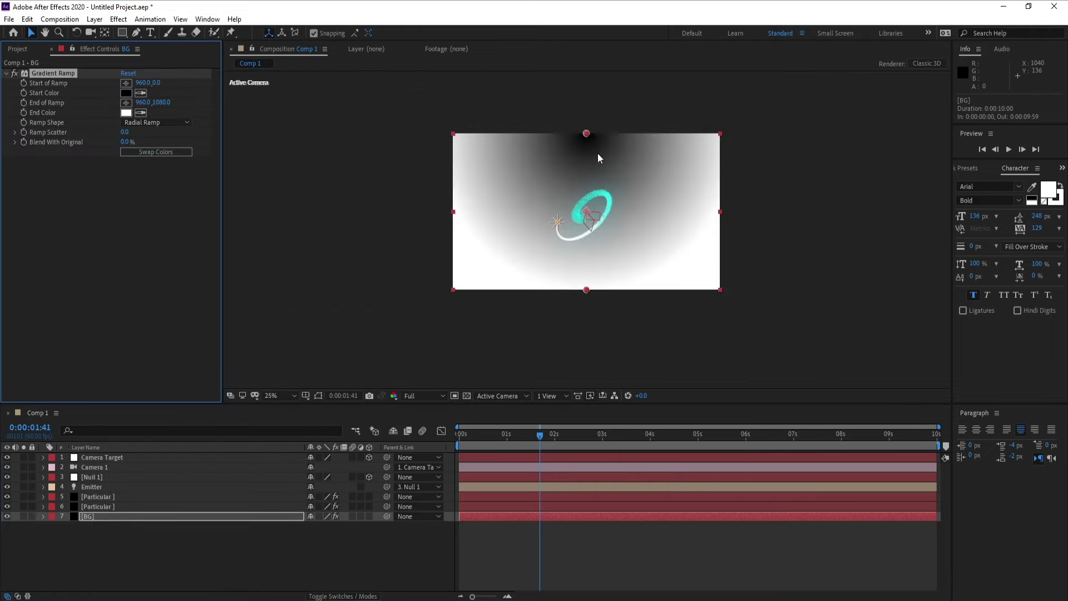
{"action": "left_click_drag", "start_coordinate": [585, 134], "coordinate": [585, 211]}
Set the ramp's end colour to near-black navy and start colour to dark blue 021F36.
{"action": "left_click", "coordinate": [126, 113]}
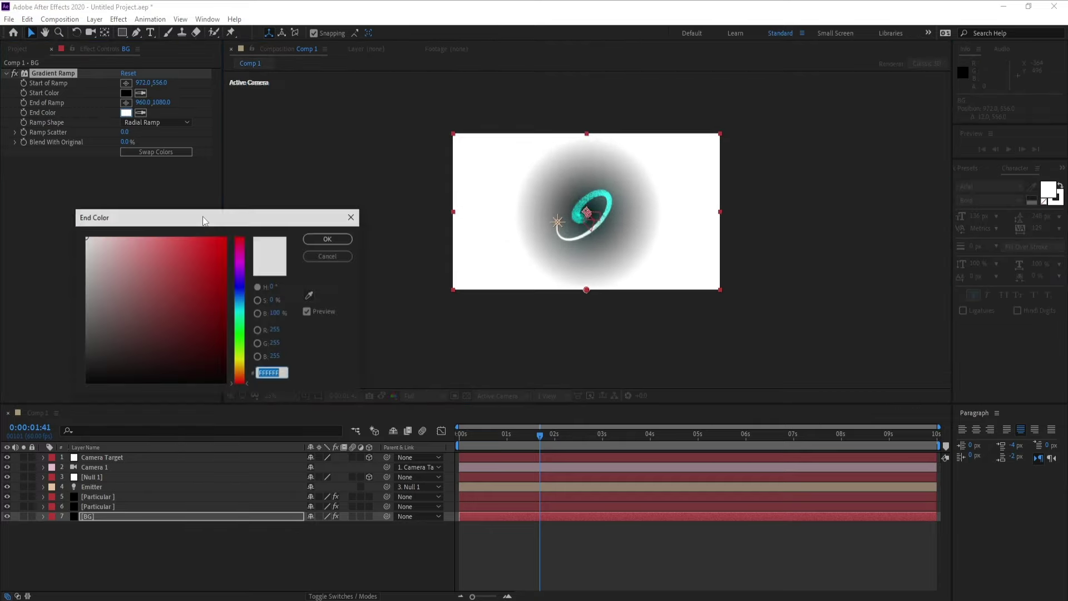
{"action": "left_click_drag", "start_coordinate": [242, 280], "coordinate": [242, 291]}
{"action": "left_click_drag", "start_coordinate": [219, 373], "coordinate": [245, 366]}
{"action": "left_click", "coordinate": [328, 238]}
{"action": "left_click", "coordinate": [127, 93]}
{"action": "mouse_move", "coordinate": [245, 335]}
{"action": "left_mouse_down"}
{"action": "mouse_move", "coordinate": [245, 297]}
{"action": "mouse_move", "coordinate": [236, 300]}
{"action": "left_mouse_up"}
{"action": "left_click", "coordinate": [221, 352]}
{"action": "left_click", "coordinate": [223, 348]}
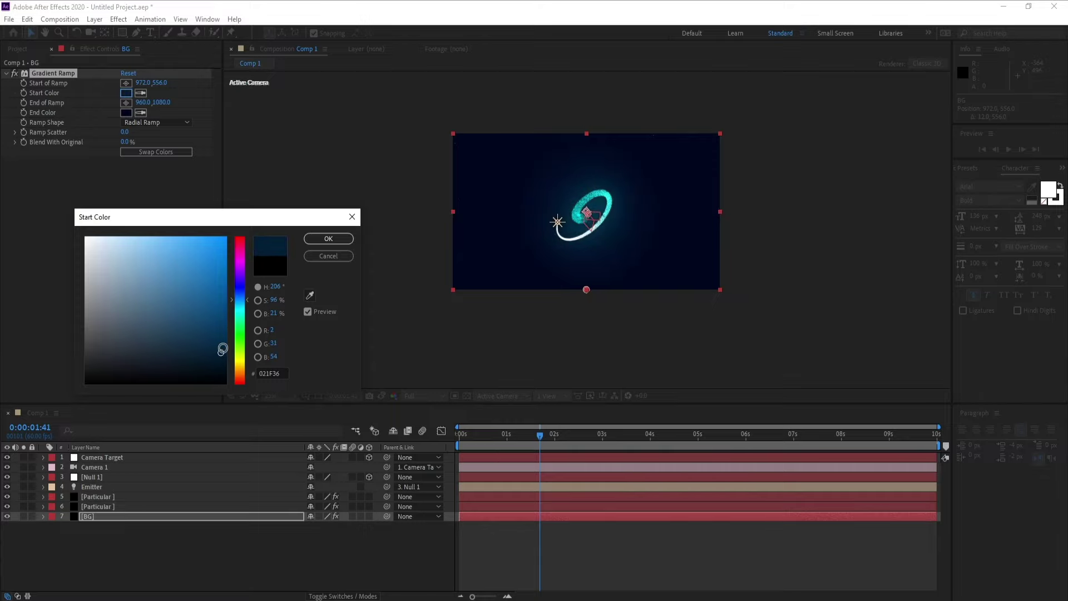
{"action": "left_click", "coordinate": [328, 238]}
{"action": "key", "text": "period"}
{"action": "key", "text": "period"}
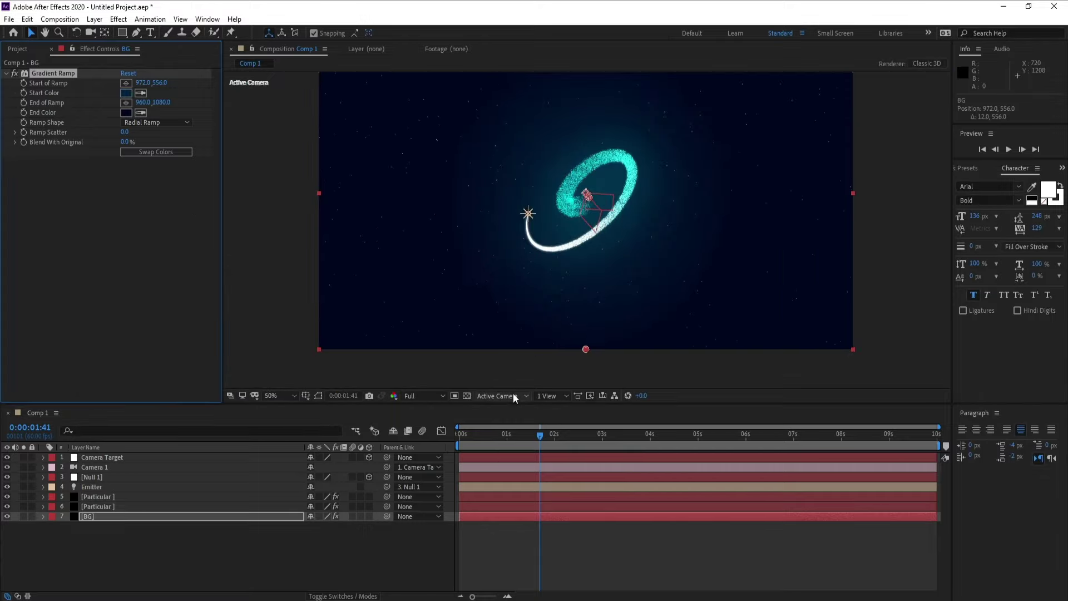
Scrub through the animation, then play a preview of Comp 1 from the start.
{"action": "left_click_drag", "start_coordinate": [565, 439], "coordinate": [418, 503]}
{"action": "key", "text": "space"}
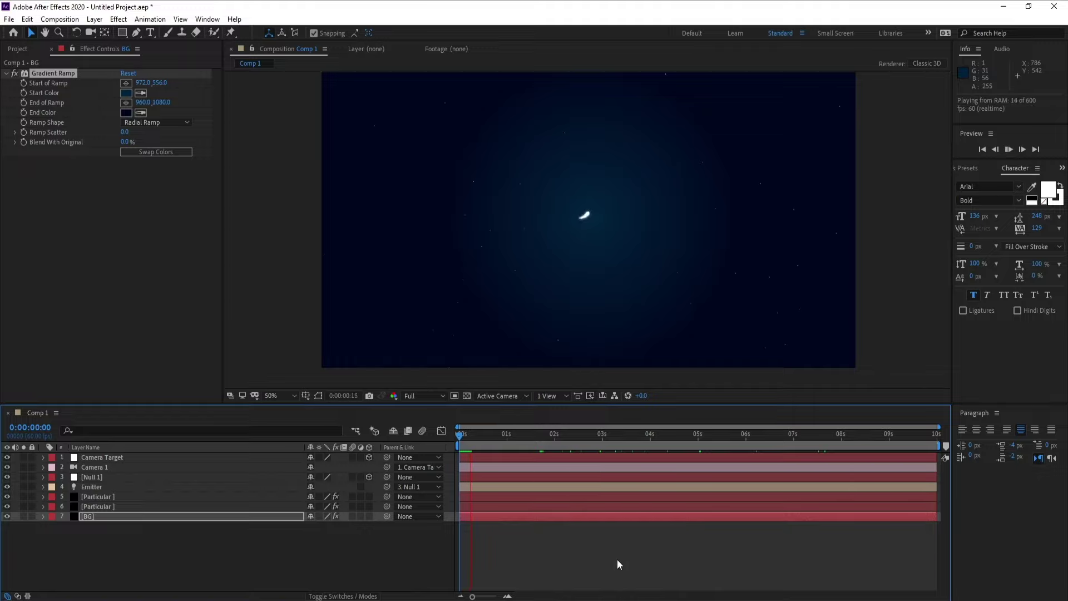